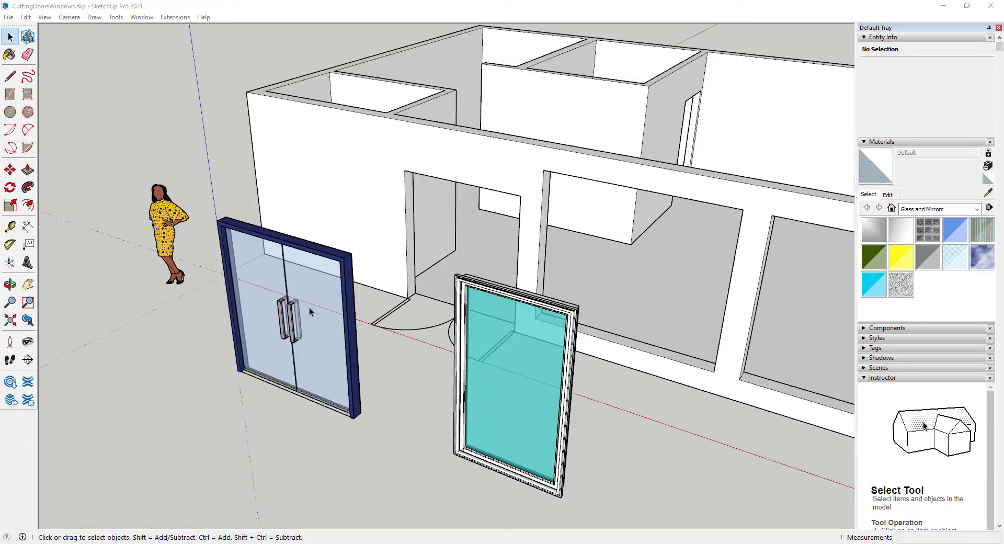
Inspect the component options available for the double glass doors and for the window standing in front of the building.
{"action": "left_click", "coordinate": [251, 338]}
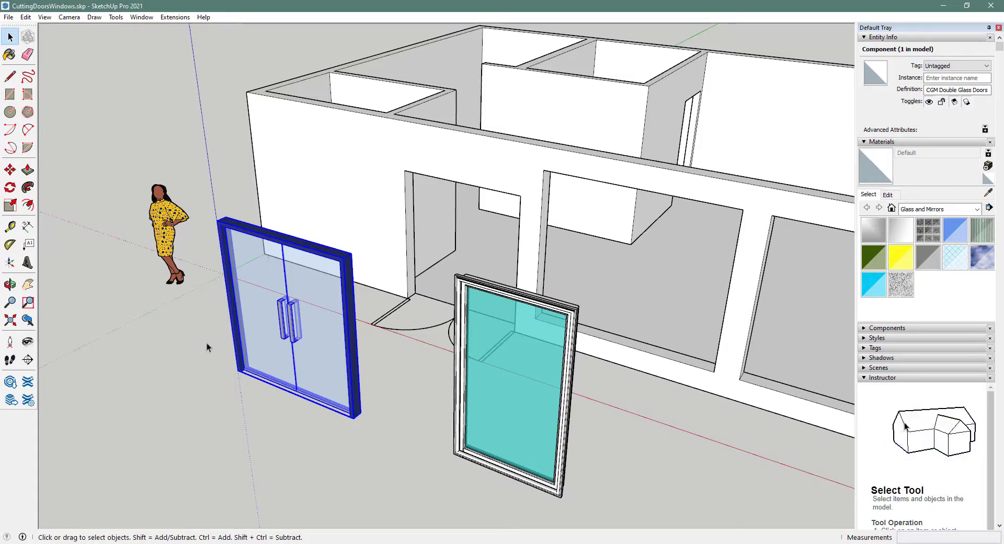
{"action": "right_click", "coordinate": [259, 271]}
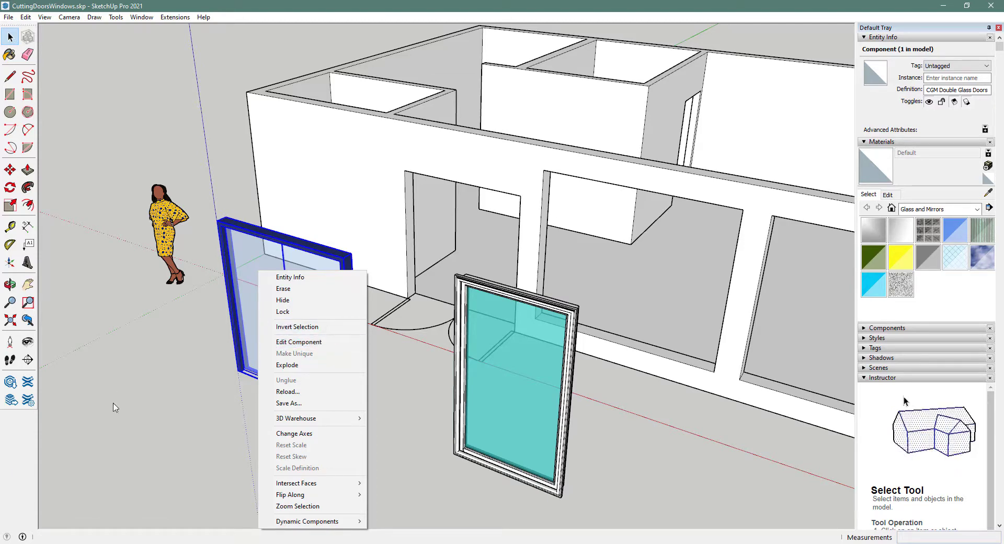
{"action": "key", "text": "Escape"}
{"action": "left_click", "coordinate": [408, 459]}
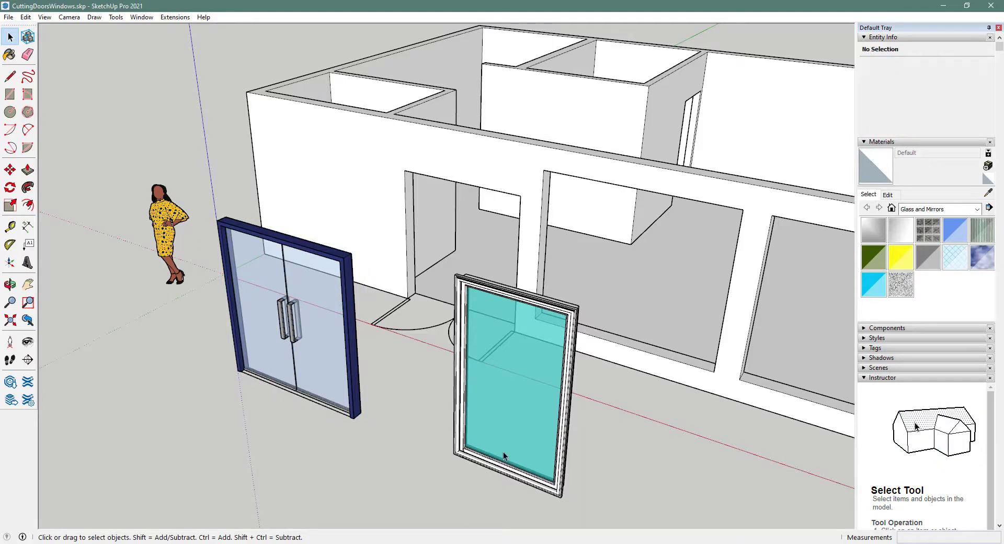
{"action": "right_click", "coordinate": [509, 428]}
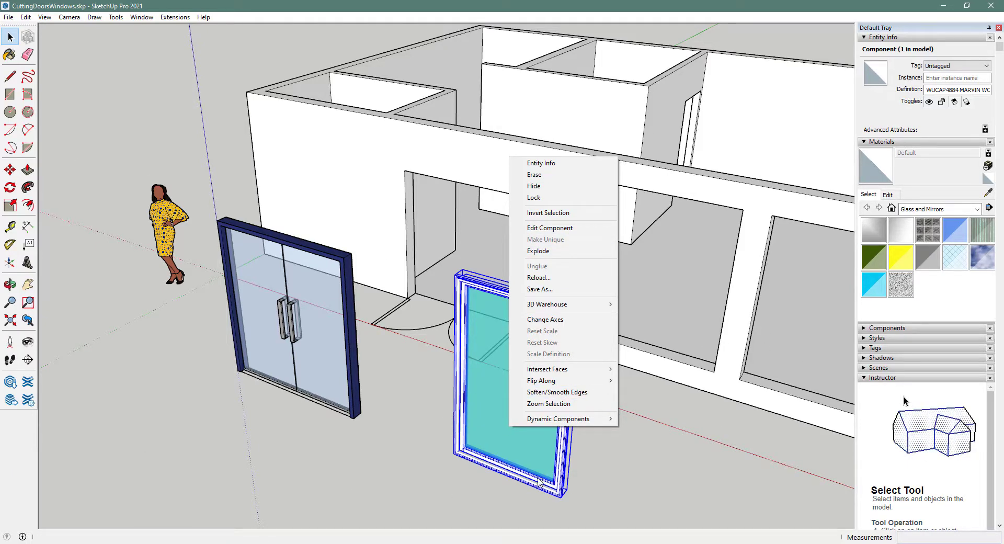
{"action": "left_click", "coordinate": [378, 444]}
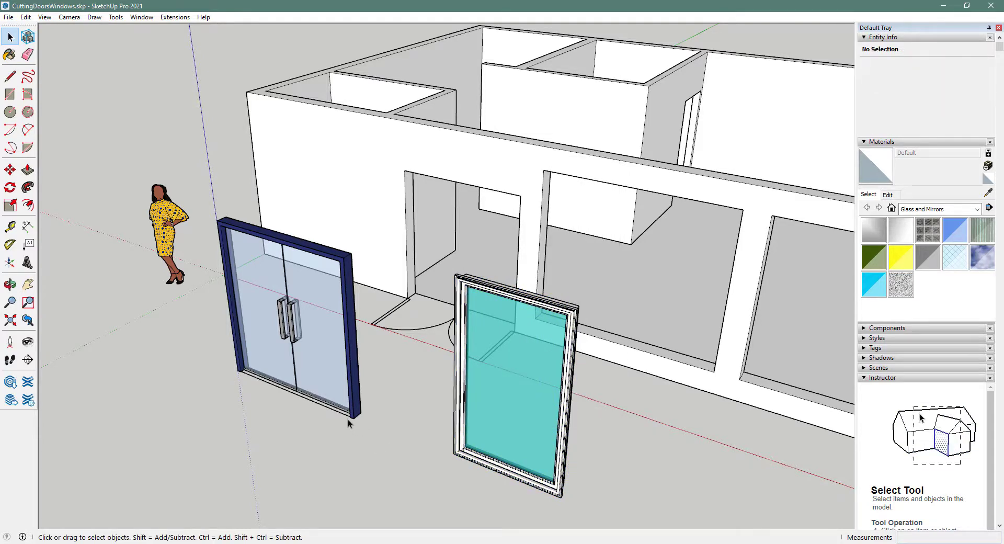
Move the double glass doors by their lower outer frame corner onto the matching bottom corner of the wall's door opening.
{"action": "middle_click_drag", "start_coordinate": [347, 419], "coordinate": [504, 209]}
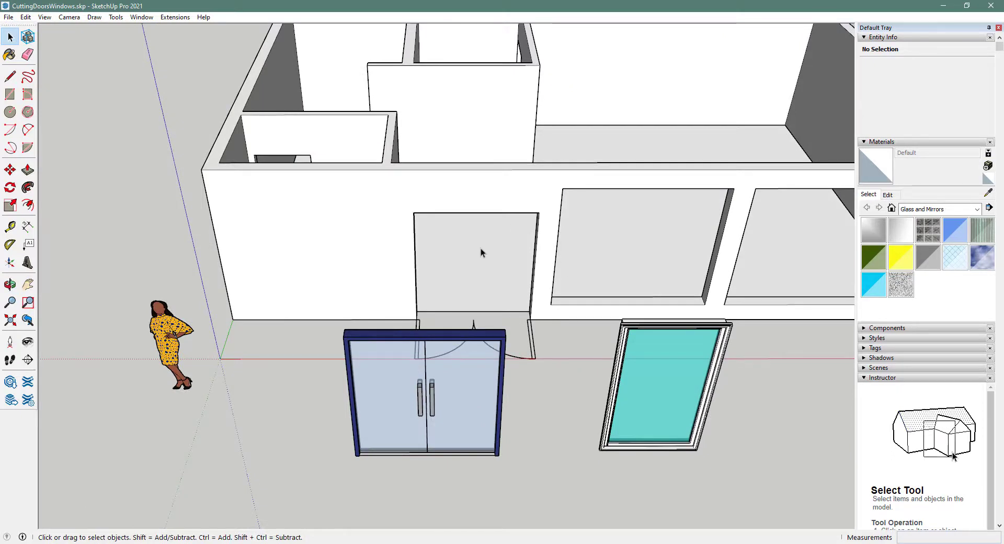
{"action": "left_click", "coordinate": [351, 378]}
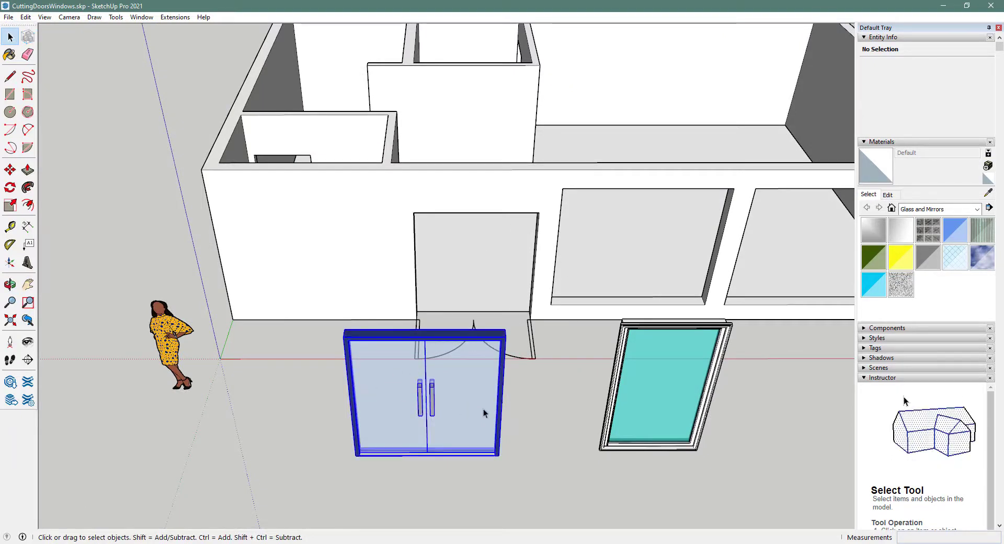
{"action": "left_click", "coordinate": [10, 170]}
{"action": "scroll", "coordinate": [342, 470], "scroll_direction": "up", "scroll_amount": 8}
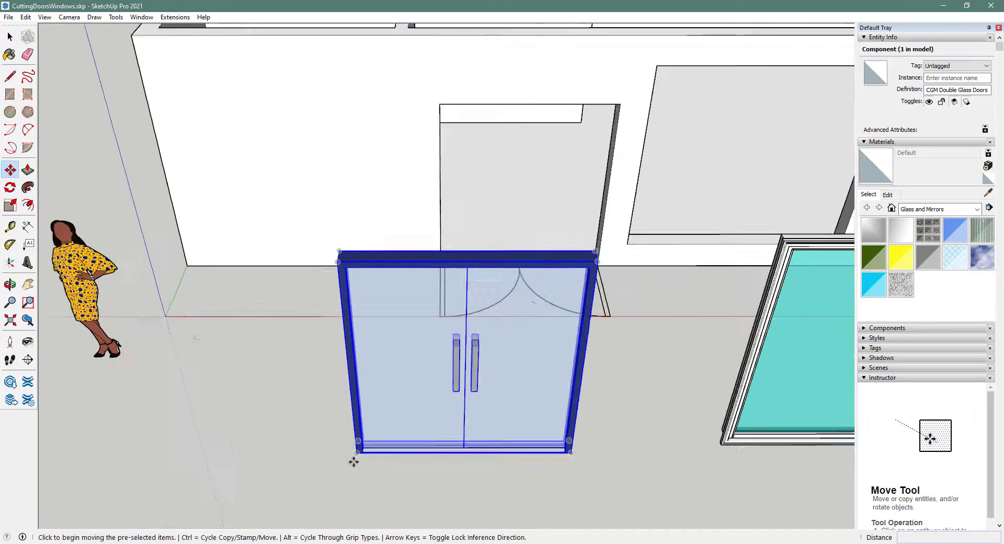
{"action": "scroll", "coordinate": [360, 456], "scroll_direction": "up", "scroll_amount": 6}
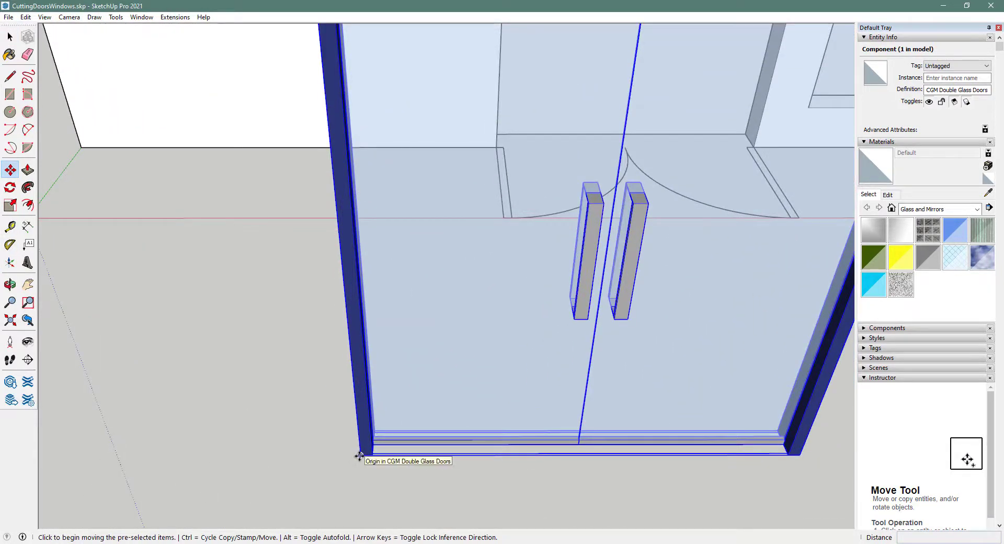
{"action": "middle_click_drag", "start_coordinate": [355, 466], "coordinate": [463, 368]}
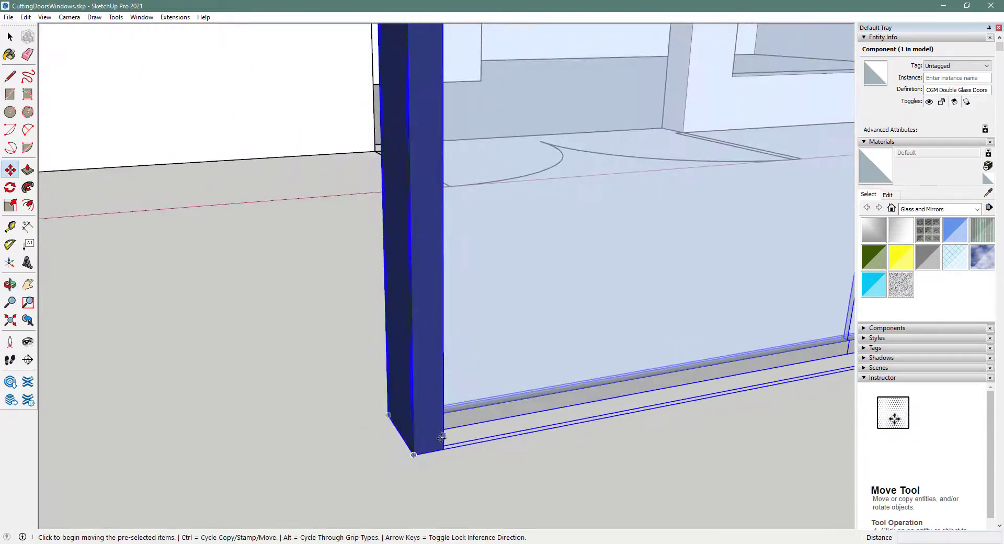
{"action": "left_click", "coordinate": [413, 456]}
{"action": "scroll", "coordinate": [417, 449], "scroll_direction": "down", "scroll_amount": 6}
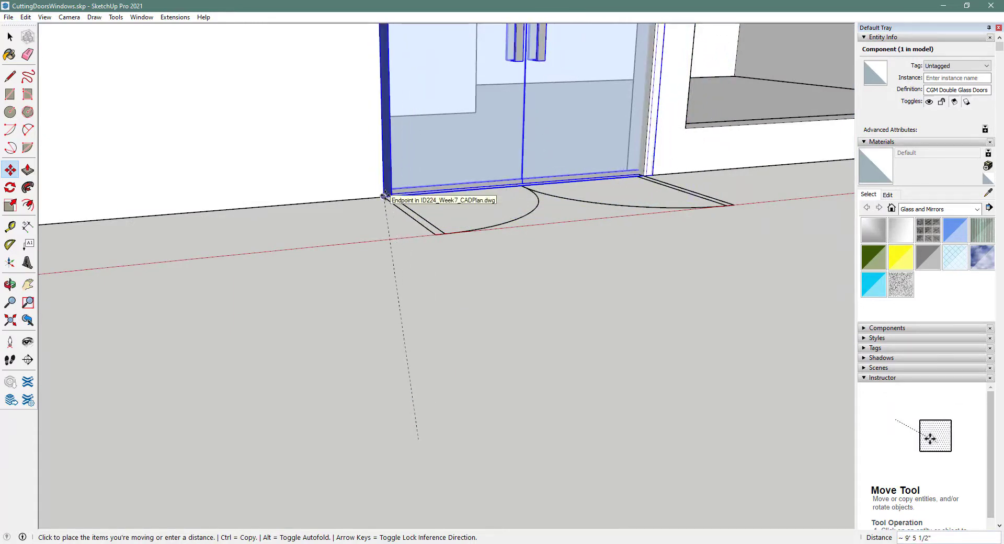
{"action": "left_click", "coordinate": [385, 197]}
Move the doors about 2' 6" out in front of the opening and scale them down uniformly to about 0.73.
{"action": "scroll", "coordinate": [539, 317], "scroll_direction": "down", "scroll_amount": 1}
{"action": "middle_click_drag", "start_coordinate": [539, 317], "coordinate": [443, 432]}
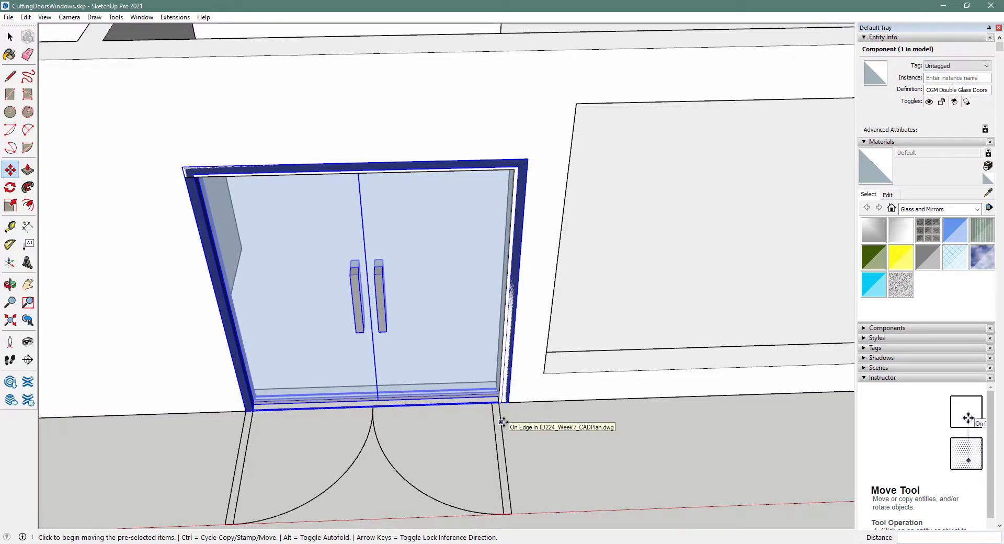
{"action": "left_click_drag", "start_coordinate": [246, 411], "coordinate": [237, 503]}
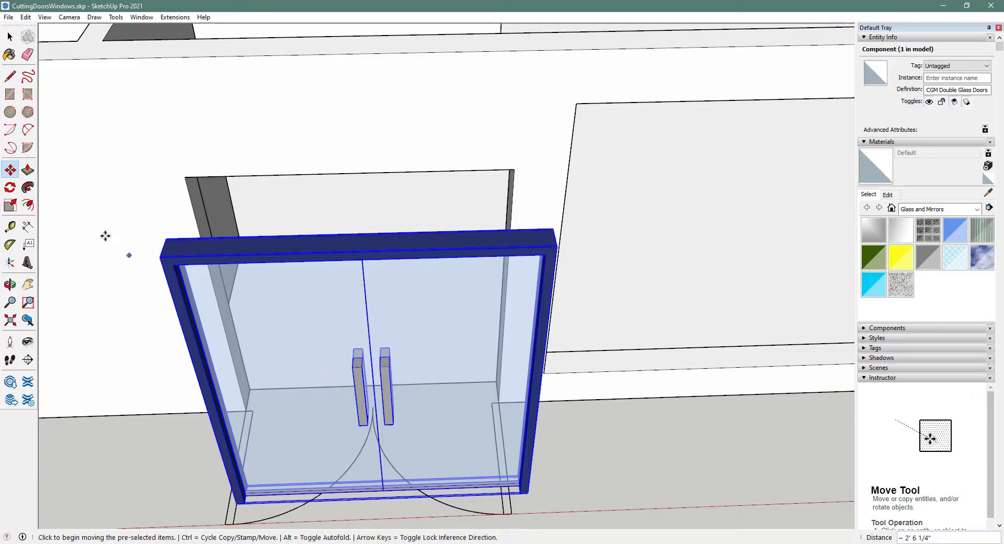
{"action": "left_click", "coordinate": [11, 206]}
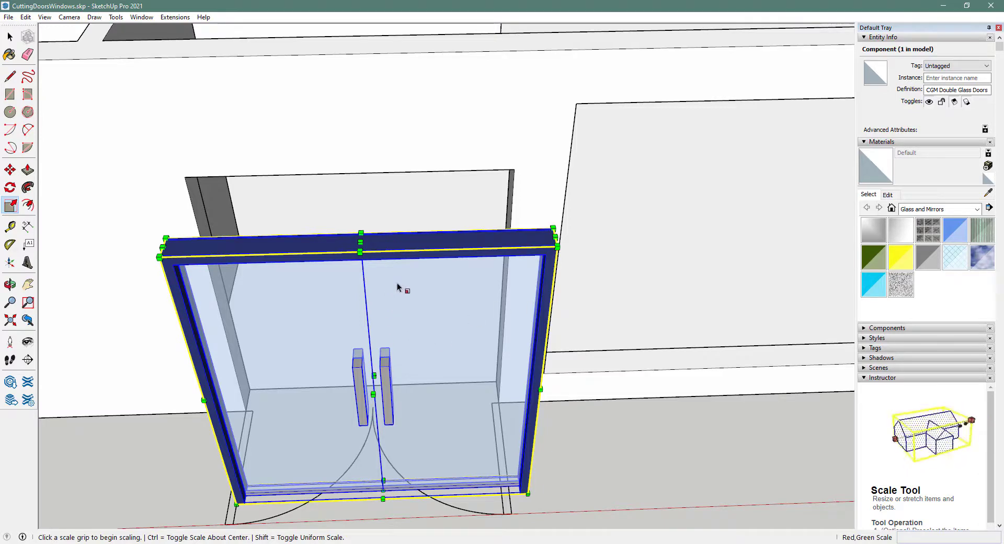
{"action": "left_click", "coordinate": [557, 240]}
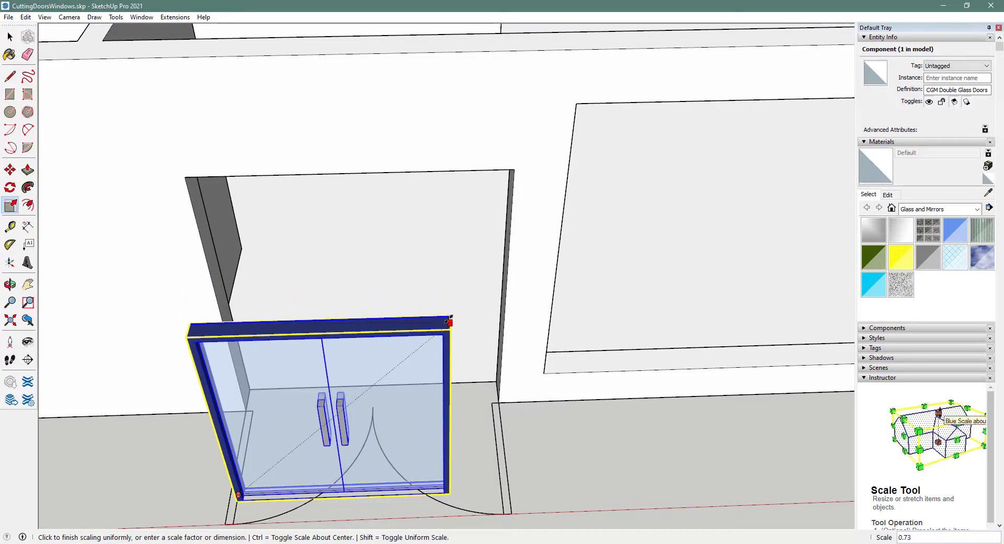
{"action": "left_click", "coordinate": [449, 320]}
Move the reduced doors by their lower outer corner back to the bottom corner of the door opening.
{"action": "scroll", "coordinate": [476, 366], "scroll_direction": "down", "scroll_amount": 3}
{"action": "middle_click_drag", "start_coordinate": [488, 413], "coordinate": [579, 253]}
{"action": "key", "text": "s"}
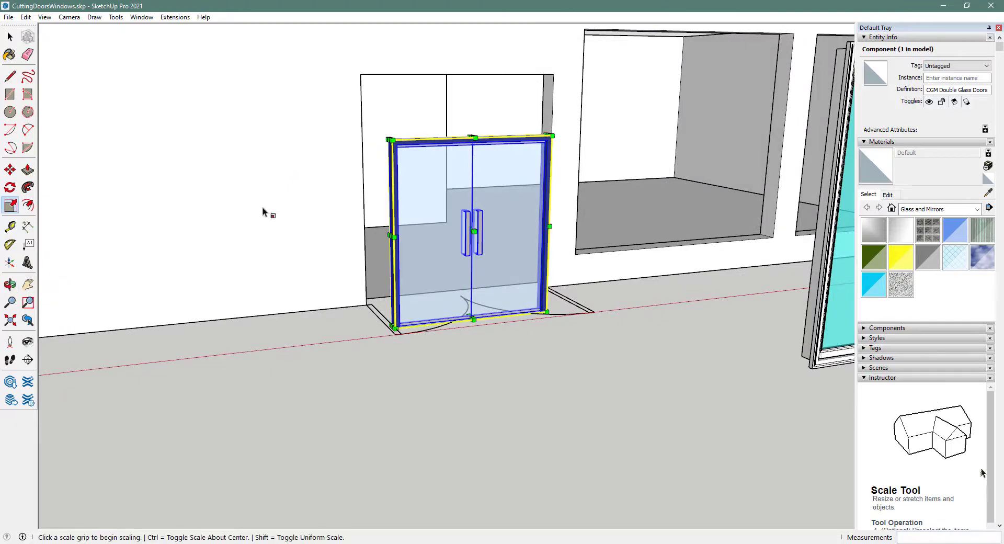
{"action": "left_click", "coordinate": [10, 171]}
{"action": "scroll", "coordinate": [397, 327], "scroll_direction": "up", "scroll_amount": 2}
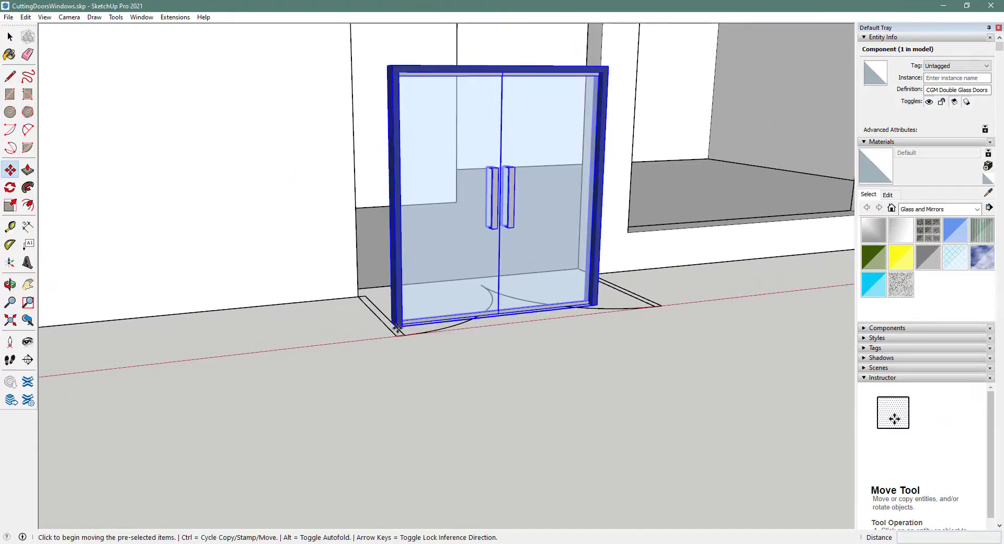
{"action": "left_click", "coordinate": [398, 327]}
{"action": "left_click", "coordinate": [358, 296]}
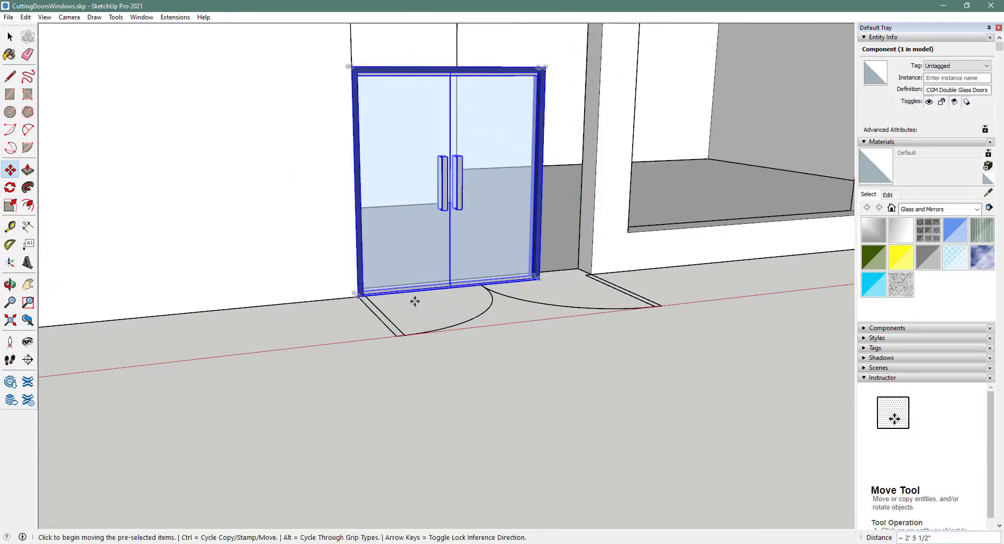
Scale the doors' depth by about 1.99 so the frame reaches the wall's inner edge.
{"action": "middle_click_drag", "start_coordinate": [527, 298], "coordinate": [416, 425]}
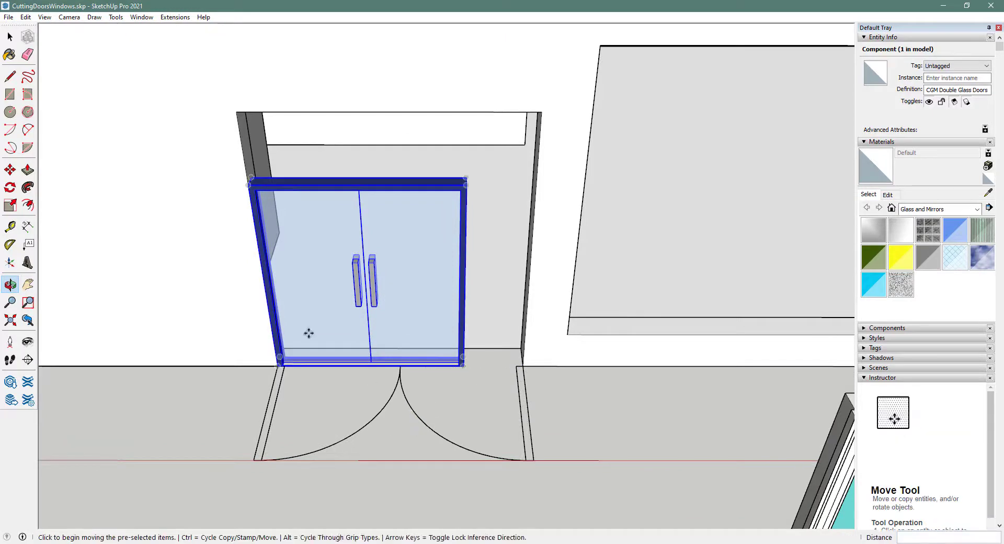
{"action": "left_click", "coordinate": [10, 206]}
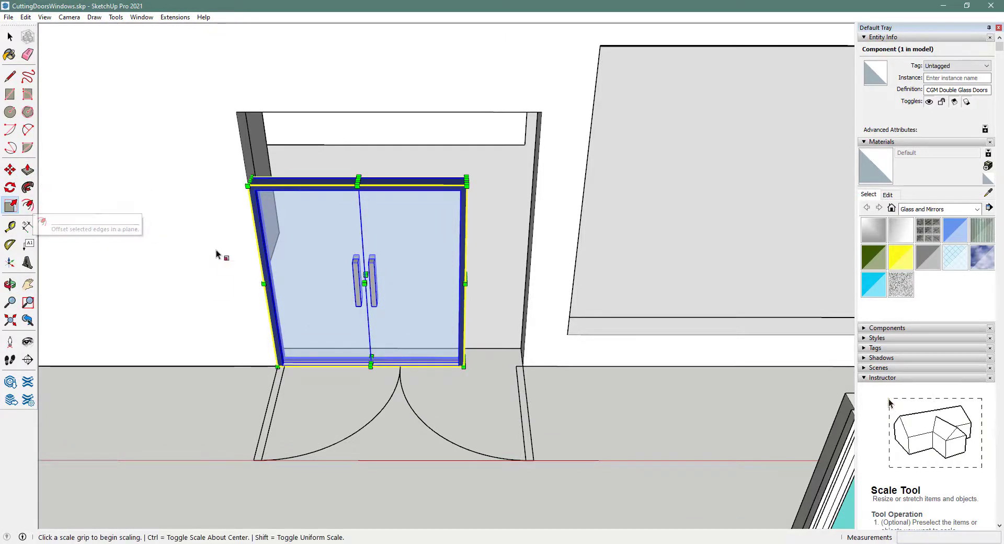
{"action": "middle_click_drag", "start_coordinate": [513, 354], "coordinate": [477, 426]}
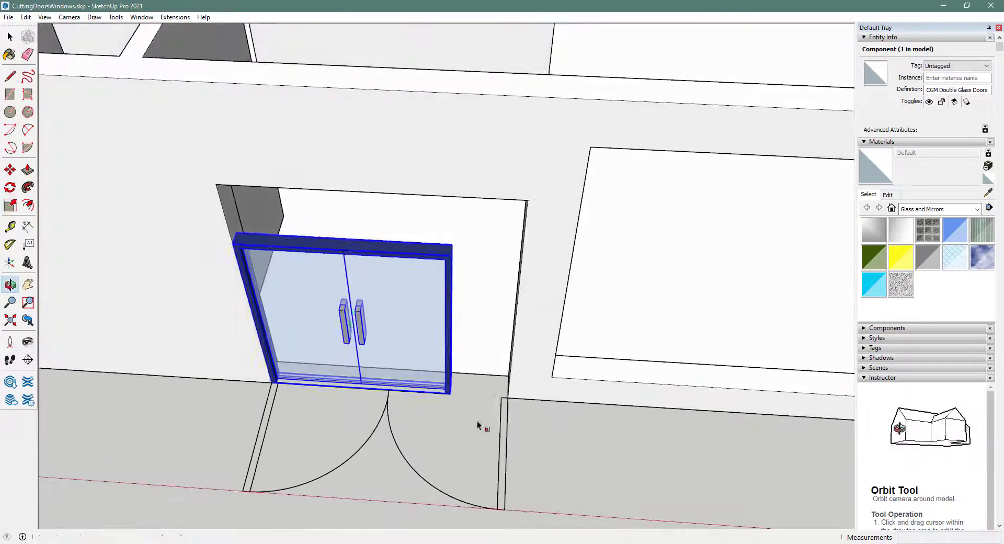
{"action": "left_click_drag", "start_coordinate": [545, 359], "coordinate": [49, 410]}
{"action": "key", "text": "s"}
{"action": "scroll", "coordinate": [380, 141], "scroll_direction": "up", "scroll_amount": 5}
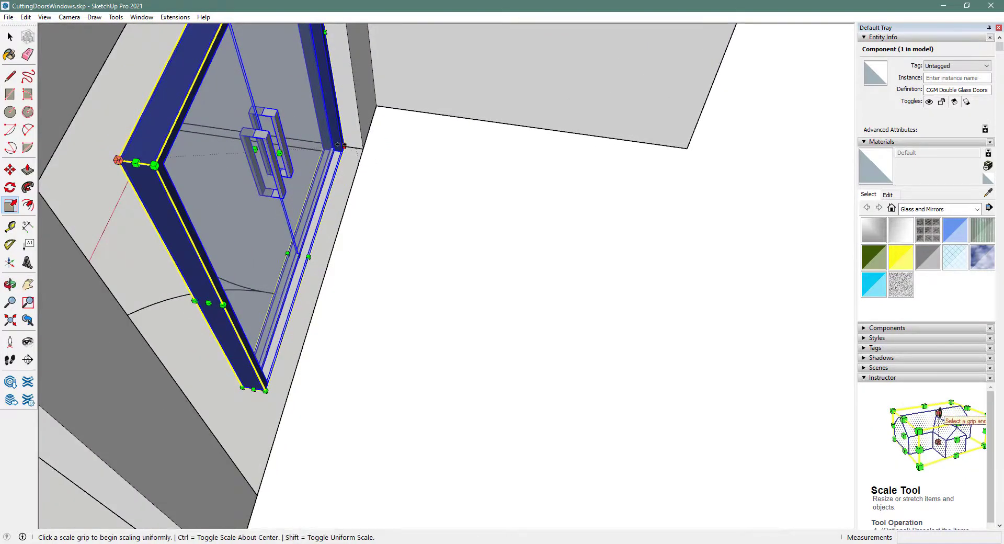
{"action": "left_click", "coordinate": [280, 153]}
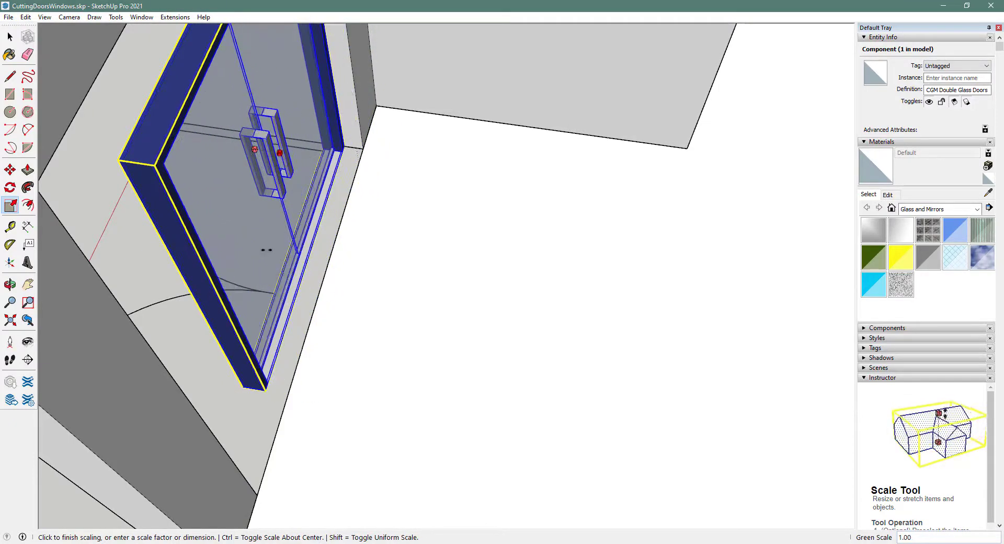
{"action": "left_click", "coordinate": [267, 250]}
{"action": "left_click", "coordinate": [312, 259]}
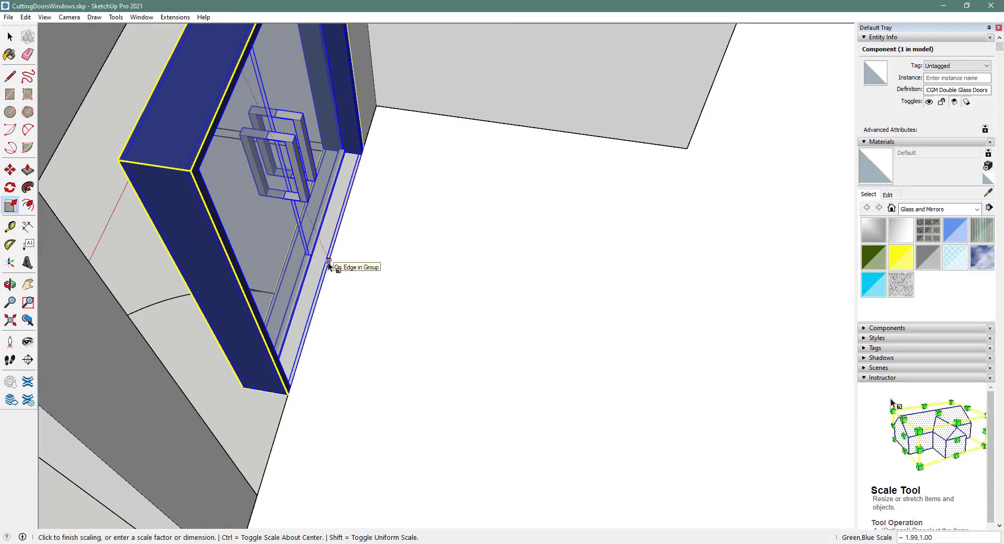
{"action": "left_click", "coordinate": [329, 266]}
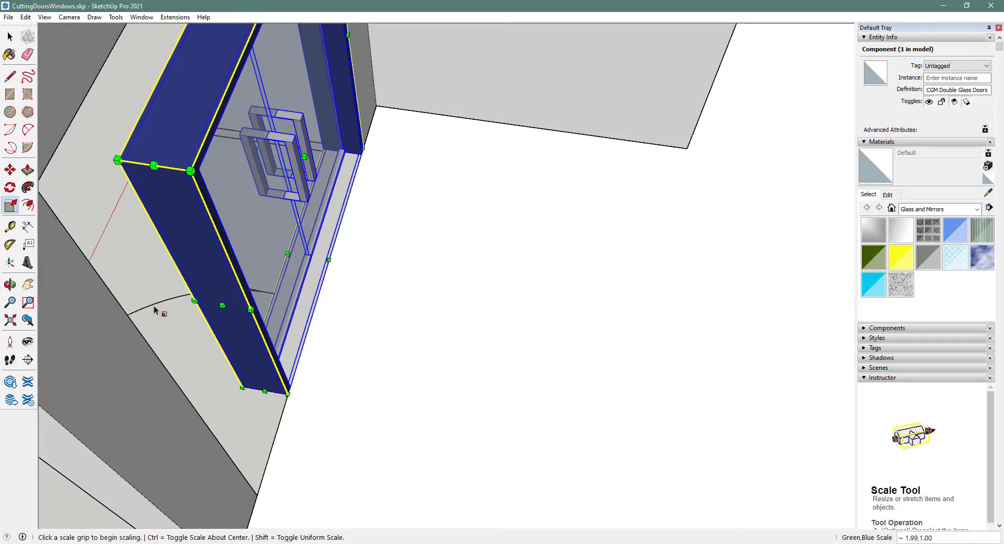
Scale the doors' width by about 1.32 so the frame meets the far side of the door opening.
{"action": "middle_click_drag", "start_coordinate": [120, 354], "coordinate": [497, 184]}
{"action": "scroll", "coordinate": [397, 314], "scroll_direction": "down", "scroll_amount": 2}
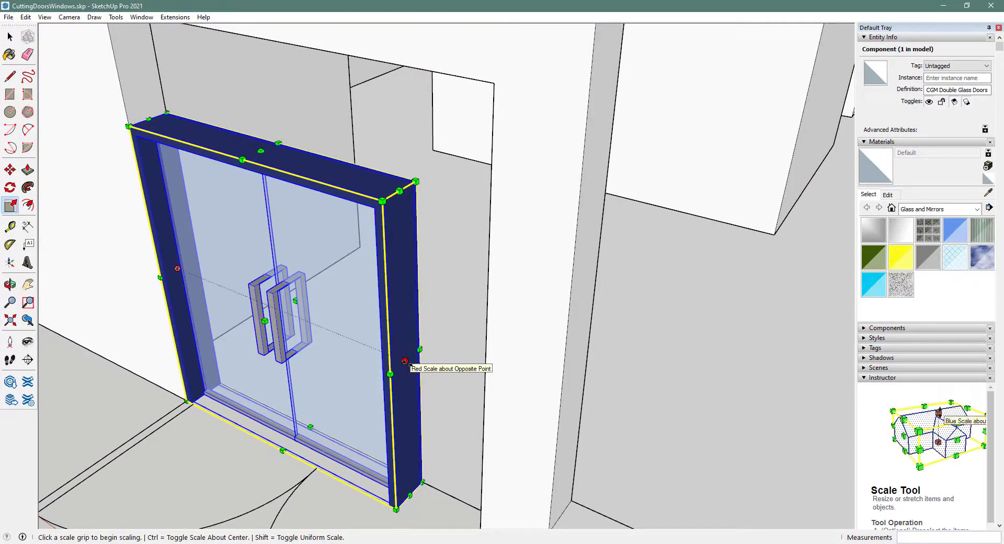
{"action": "left_click", "coordinate": [406, 362]}
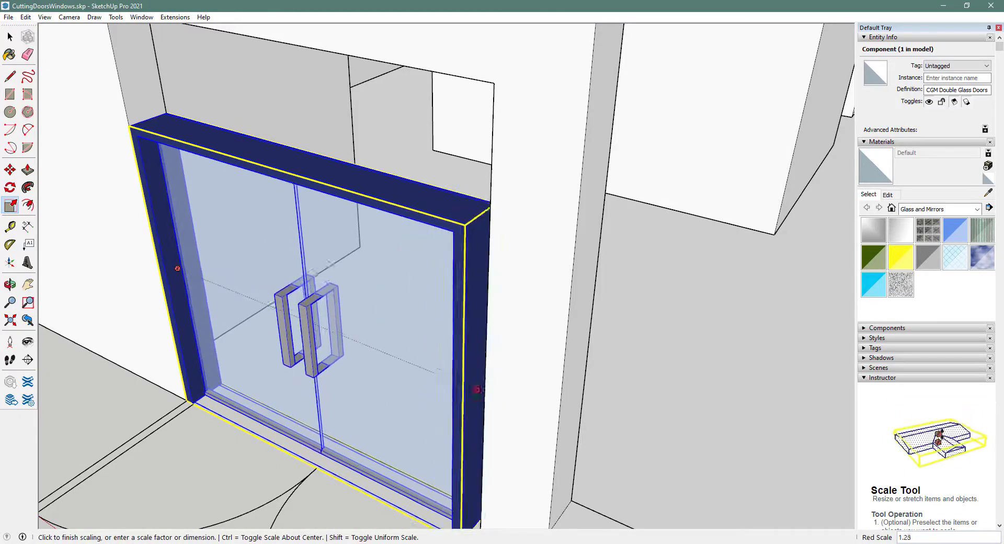
{"action": "left_click", "coordinate": [484, 394]}
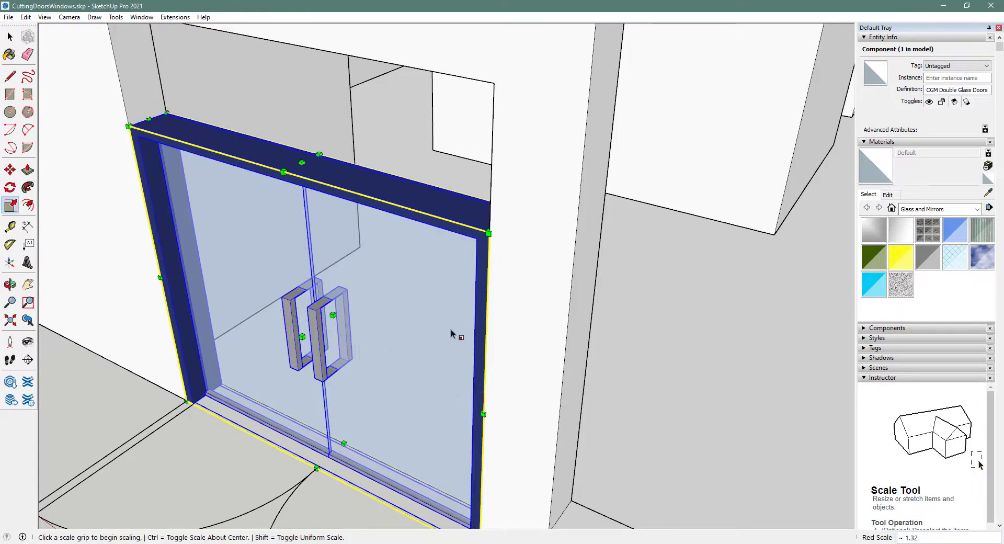
Scale the doors' height by about 1.33 up to the top edge of the door opening and deselect them.
{"action": "left_click", "coordinate": [302, 163]}
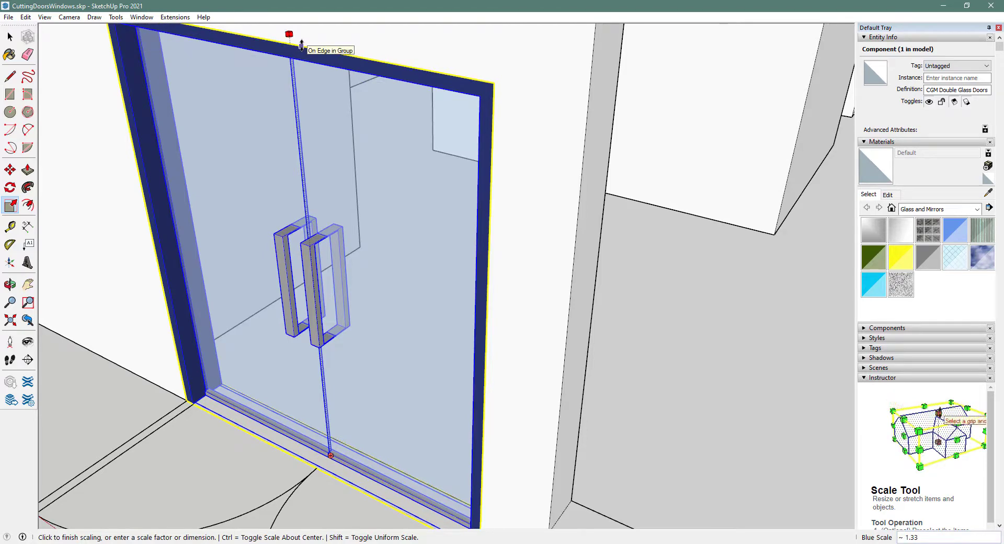
{"action": "left_click", "coordinate": [301, 45]}
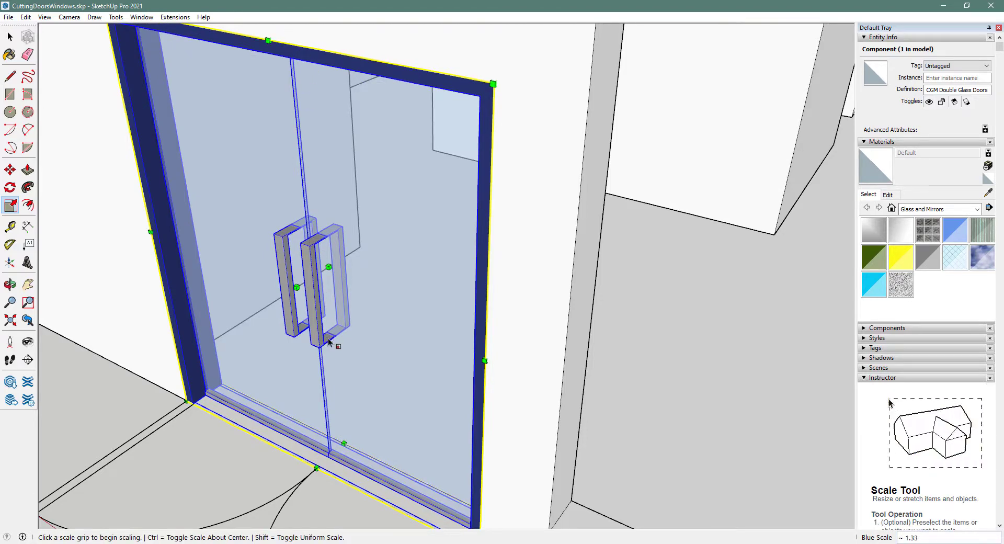
{"action": "scroll", "coordinate": [301, 408], "scroll_direction": "down", "scroll_amount": 6}
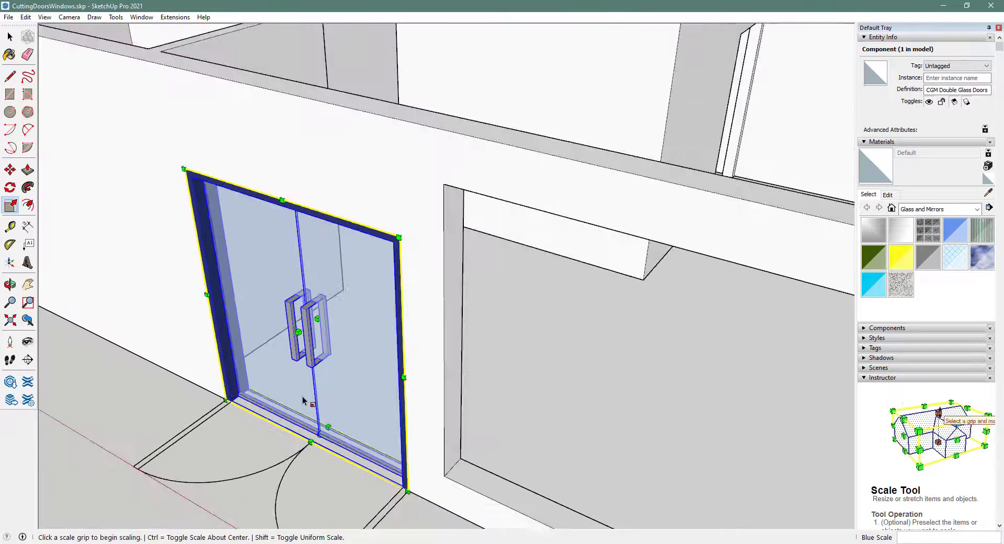
{"action": "middle_click_drag", "start_coordinate": [307, 406], "coordinate": [213, 385]}
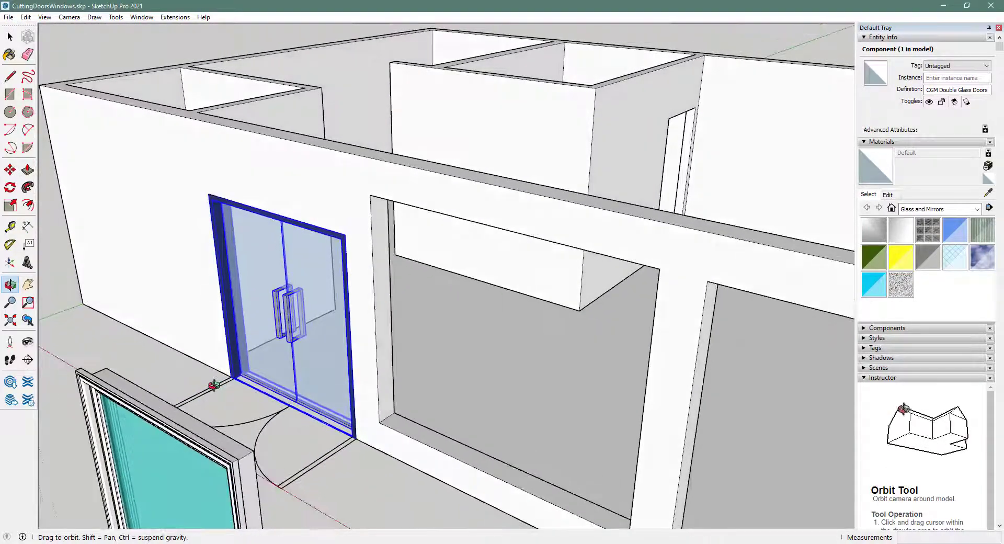
{"action": "key", "text": "s"}
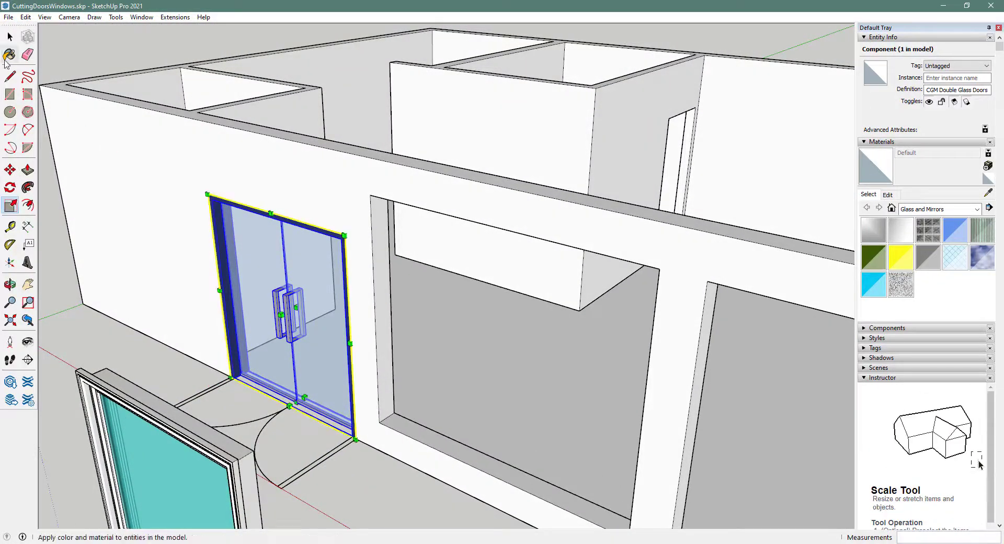
{"action": "left_click", "coordinate": [9, 39]}
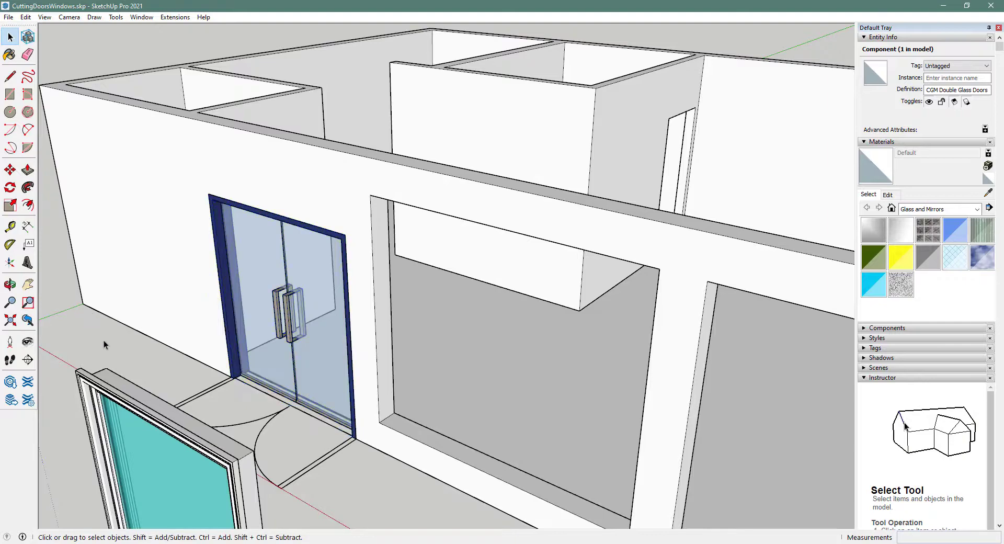
{"action": "left_click", "coordinate": [104, 340]}
Move the window by its lower outer corner onto the bottom corner of the wall opening beside the double doors.
{"action": "scroll", "coordinate": [119, 344], "scroll_direction": "down", "scroll_amount": 4}
{"action": "left_click", "coordinate": [127, 381]}
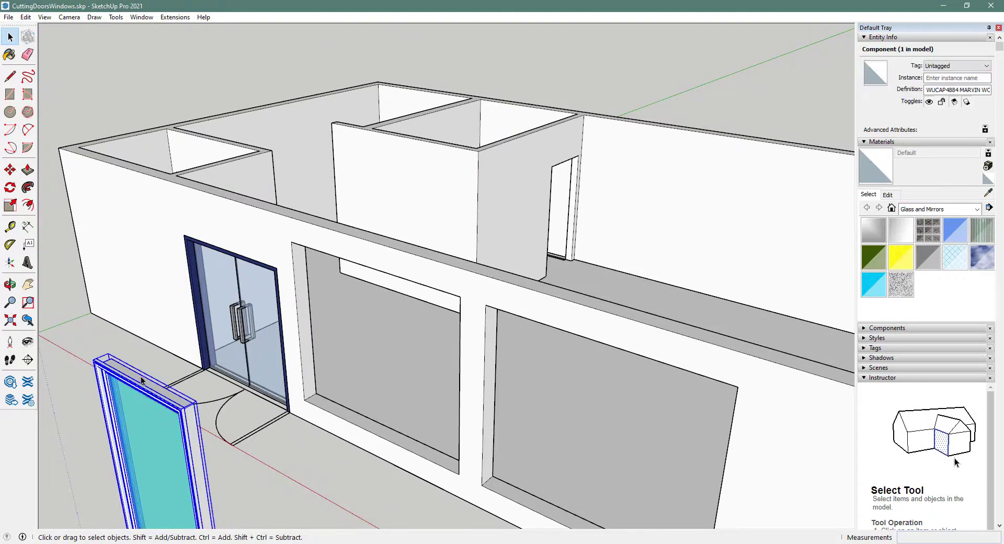
{"action": "scroll", "coordinate": [138, 384], "scroll_direction": "down", "scroll_amount": 3}
{"action": "middle_click_drag", "start_coordinate": [109, 429], "coordinate": [319, 329]}
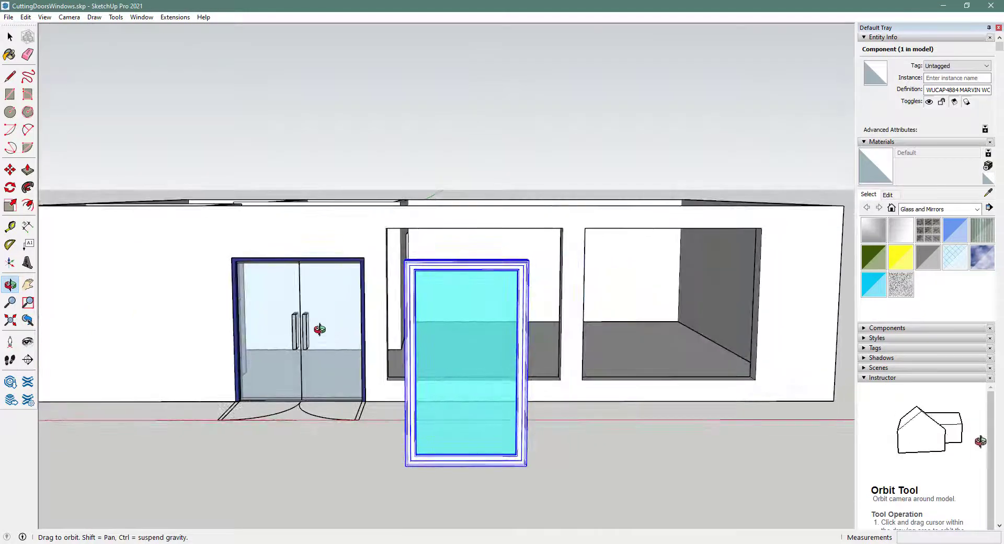
{"action": "left_click", "coordinate": [10, 170]}
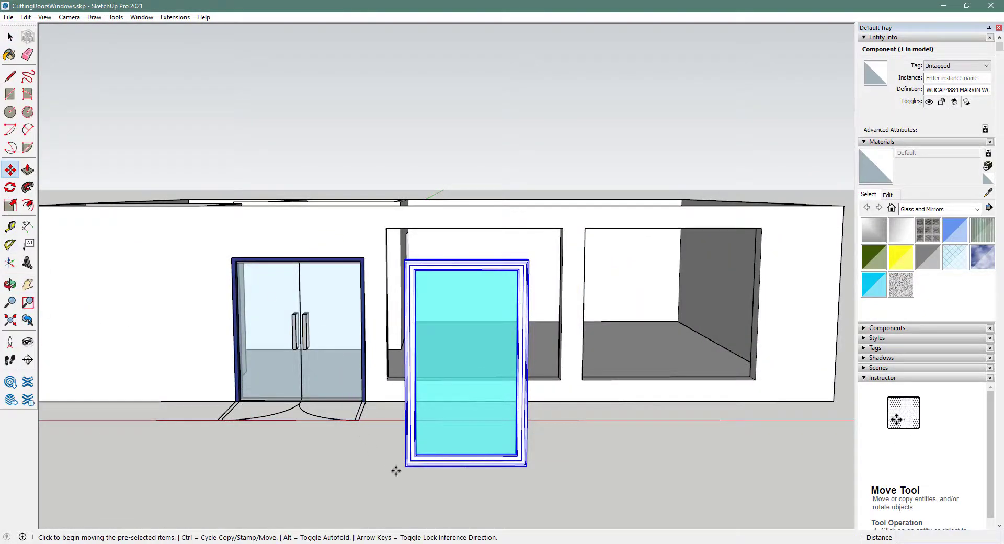
{"action": "scroll", "coordinate": [396, 471], "scroll_direction": "up", "scroll_amount": 8}
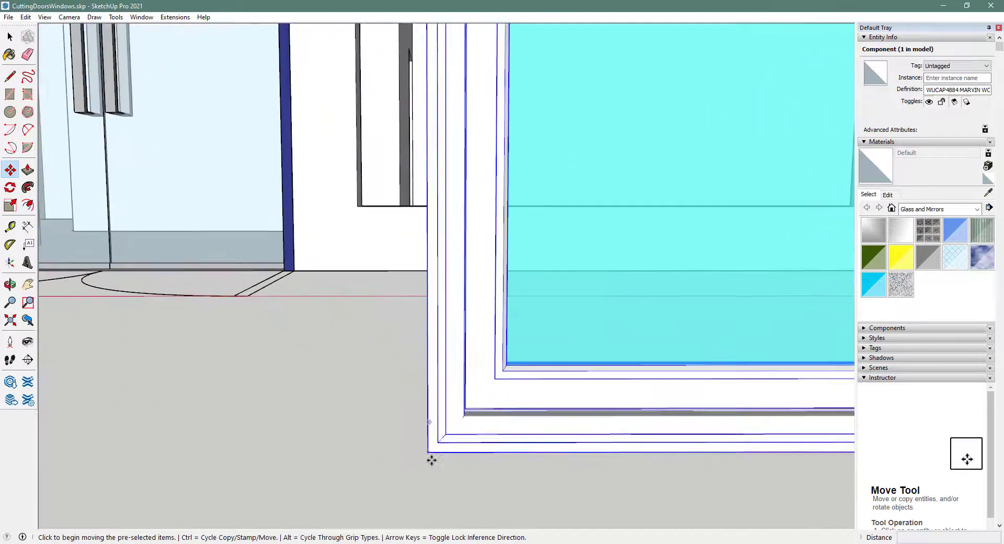
{"action": "left_click", "coordinate": [428, 451]}
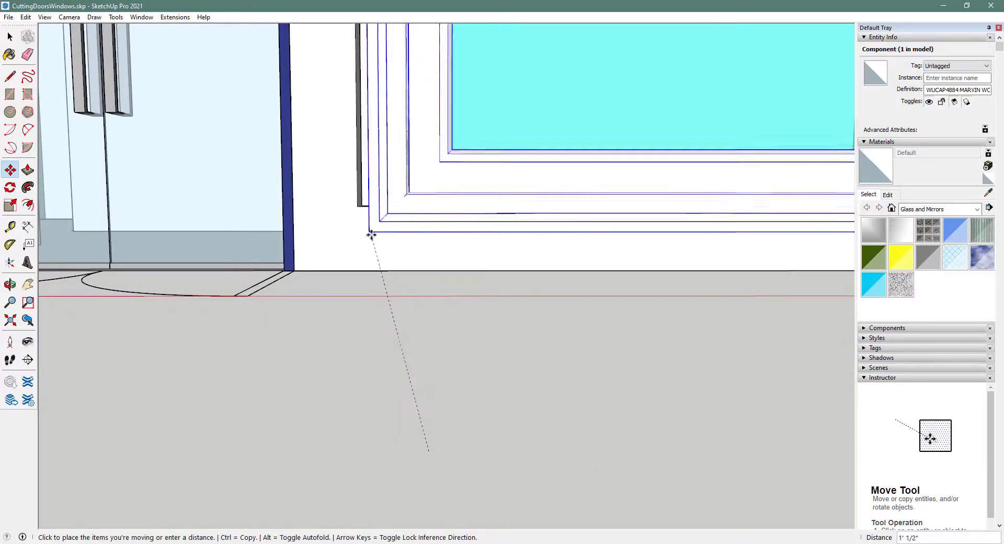
{"action": "mouse_move", "coordinate": [371, 235]}
{"action": "middle_mouse_down"}
{"action": "mouse_move", "coordinate": [477, 415]}
{"action": "mouse_move", "coordinate": [377, 232]}
{"action": "middle_mouse_up"}
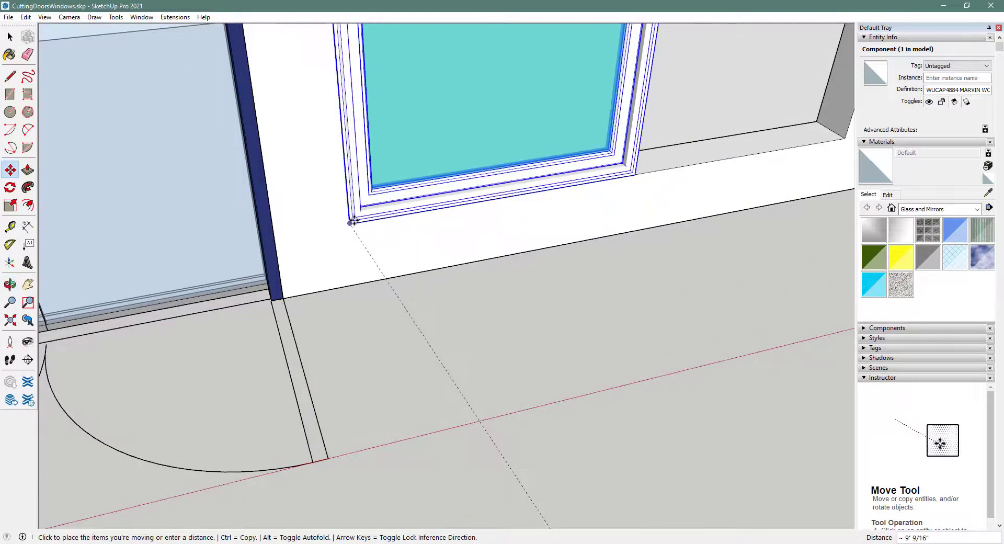
{"action": "left_click", "coordinate": [351, 222]}
Scale the window's height and depth uniformly by about 0.71 from its top edge, together with its width.
{"action": "scroll", "coordinate": [534, 287], "scroll_direction": "down", "scroll_amount": 8}
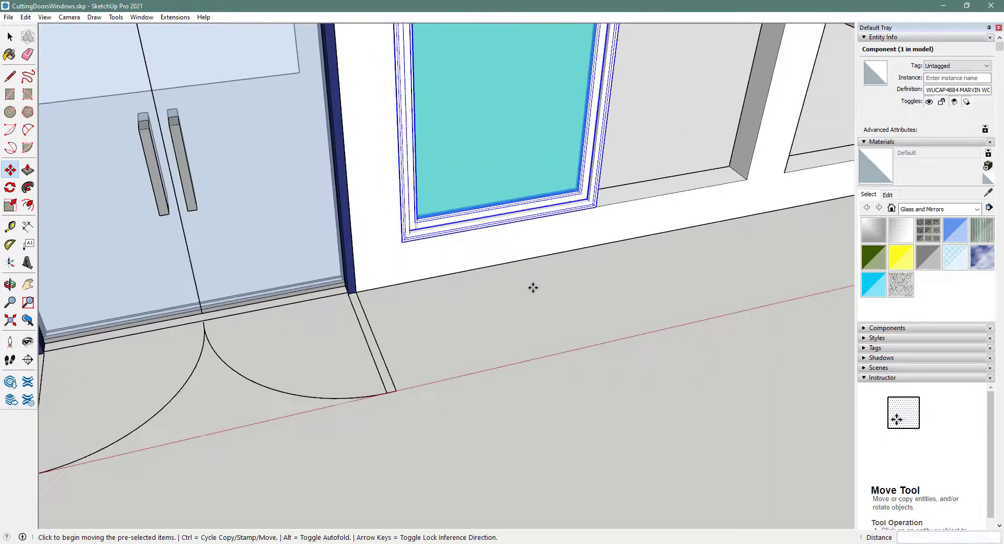
{"action": "middle_click_drag", "start_coordinate": [492, 302], "coordinate": [528, 145]}
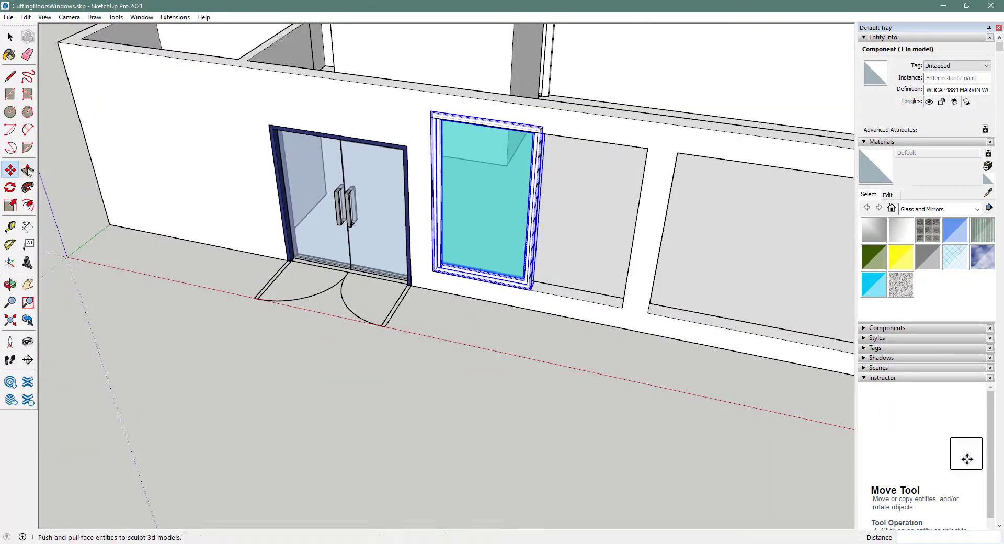
{"action": "left_click", "coordinate": [12, 206]}
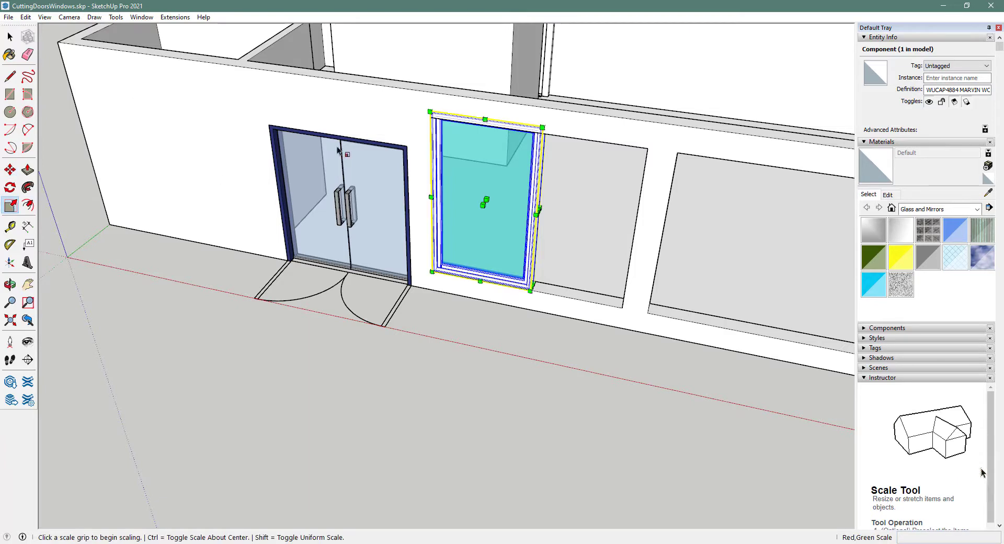
{"action": "left_click", "coordinate": [485, 120]}
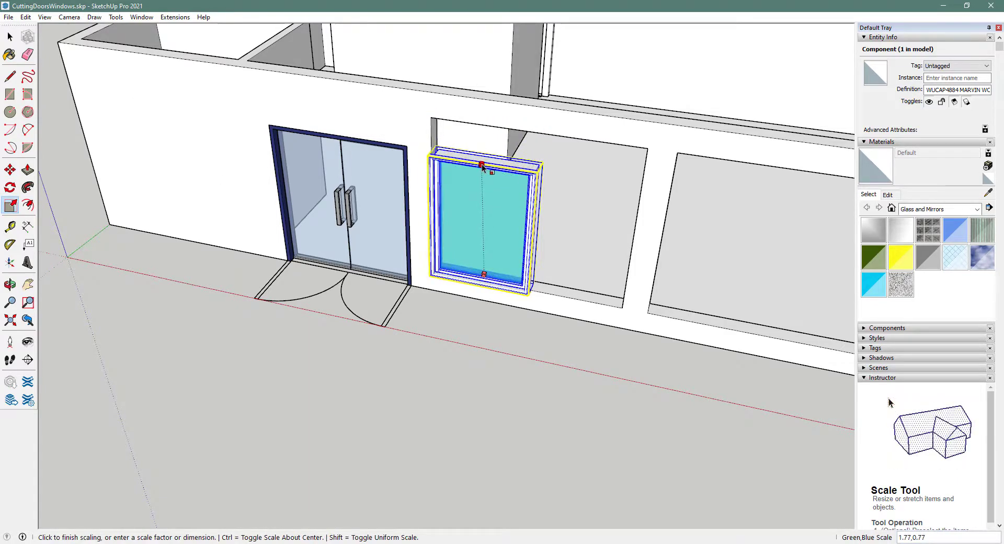
{"action": "key", "text": "shift"}
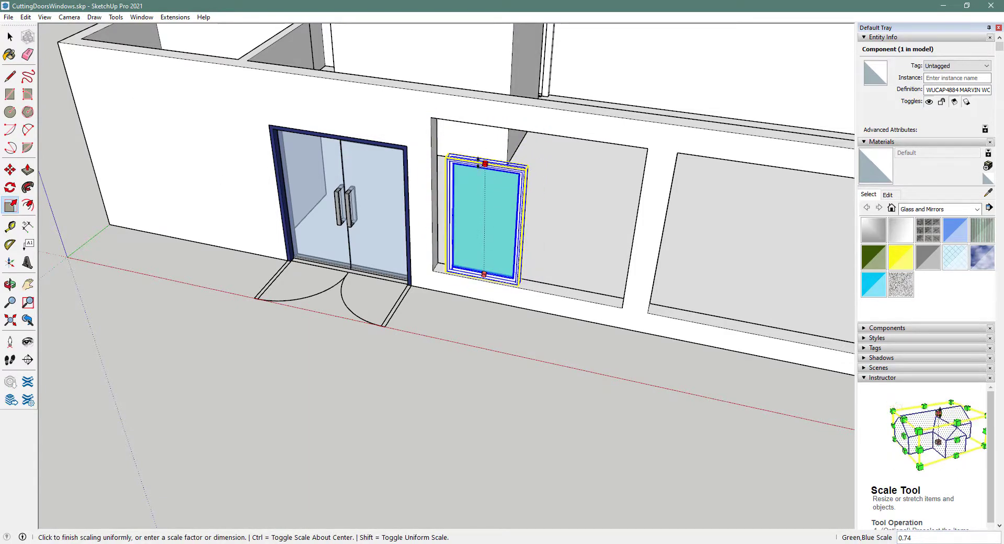
{"action": "left_click", "coordinate": [484, 168]}
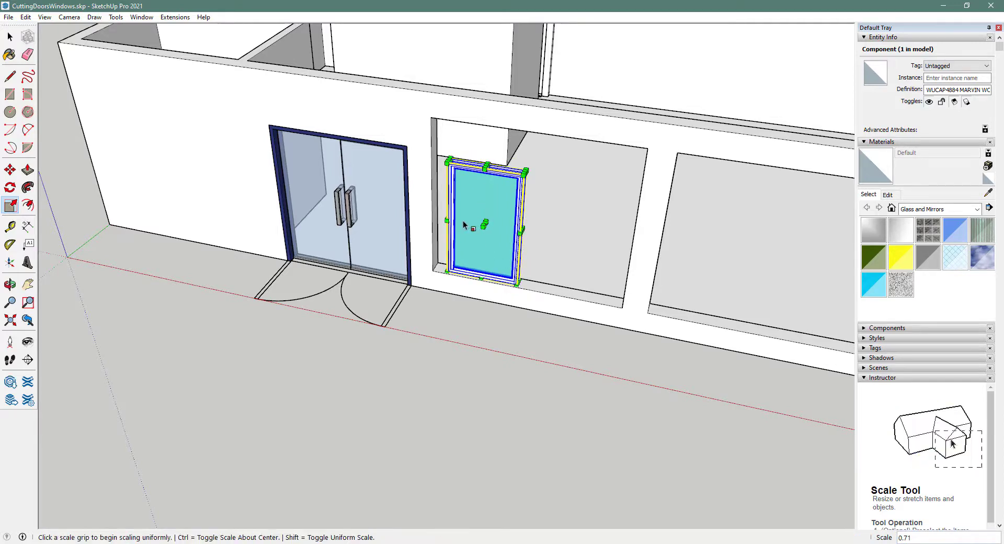
Move the reduced window by its lower corner back to the opening's bottom corner nearest the doors.
{"action": "scroll", "coordinate": [450, 282], "scroll_direction": "up", "scroll_amount": 6}
{"action": "scroll", "coordinate": [454, 280], "scroll_direction": "up", "scroll_amount": 2}
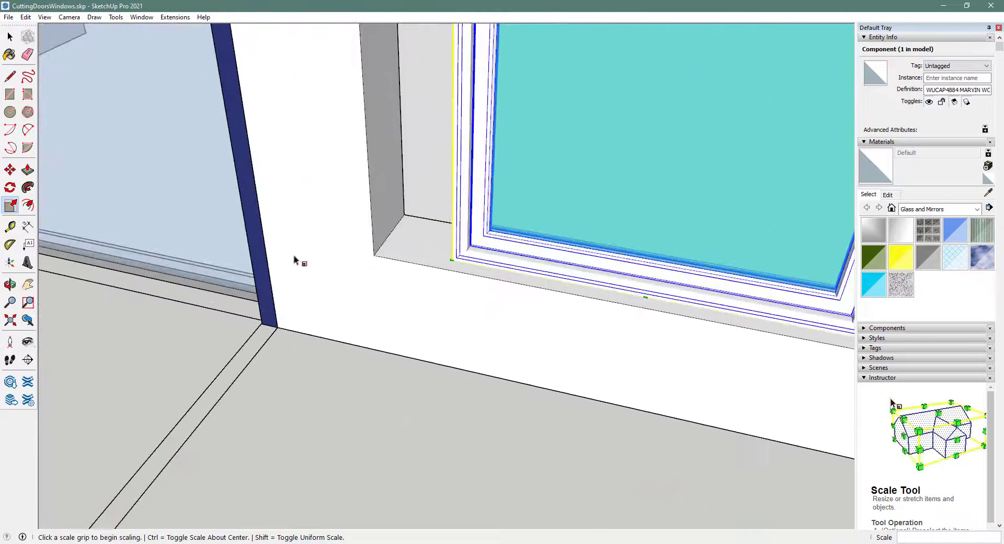
{"action": "left_click", "coordinate": [10, 169]}
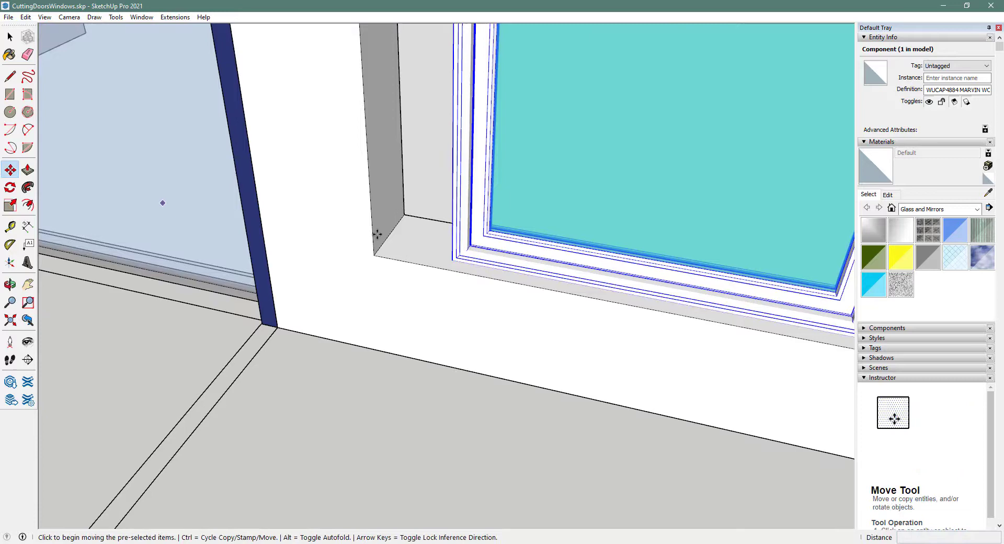
{"action": "left_click", "coordinate": [452, 260]}
{"action": "left_click", "coordinate": [424, 291]}
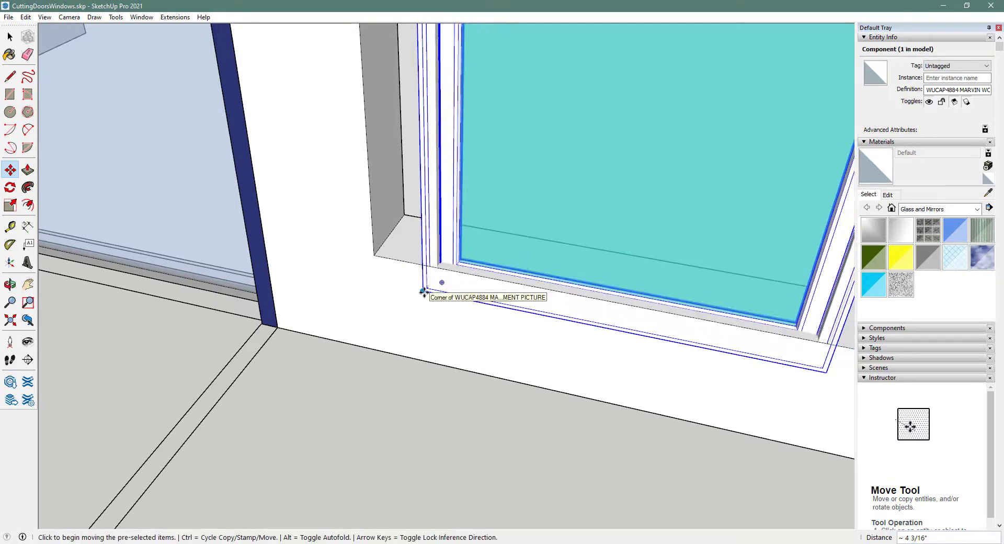
Scale the window's depth by about 2.00 so the frame reaches the wall's inner edge.
{"action": "scroll", "coordinate": [423, 291], "scroll_direction": "down", "scroll_amount": 3}
{"action": "scroll", "coordinate": [490, 346], "scroll_direction": "down", "scroll_amount": 2}
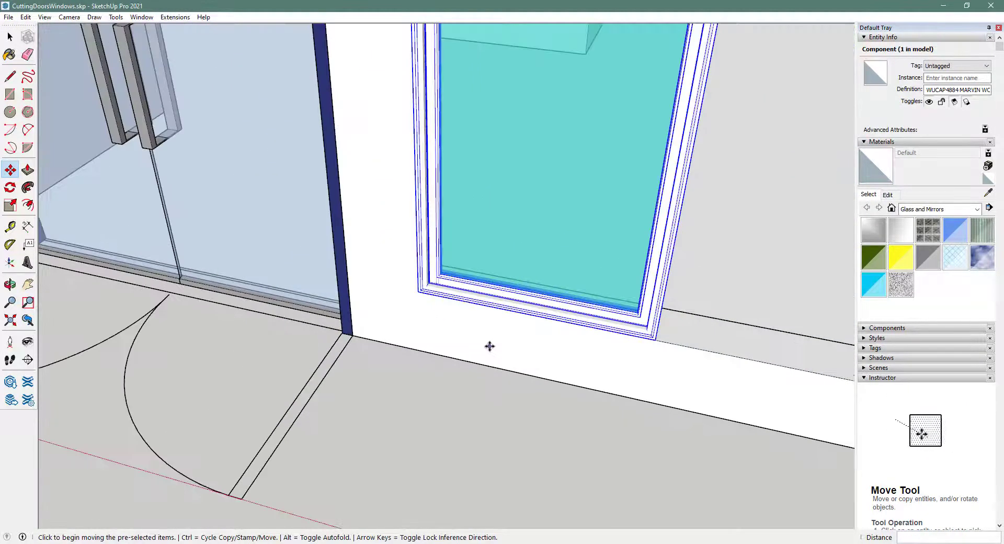
{"action": "scroll", "coordinate": [489, 347], "scroll_direction": "down", "scroll_amount": 2}
{"action": "middle_click_drag", "start_coordinate": [490, 347], "coordinate": [106, 377]}
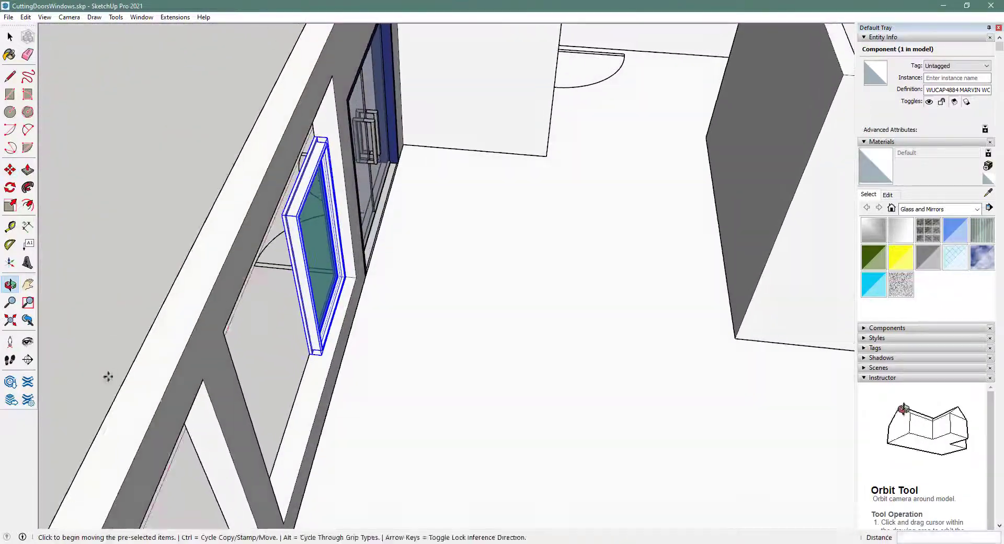
{"action": "left_click", "coordinate": [18, 210]}
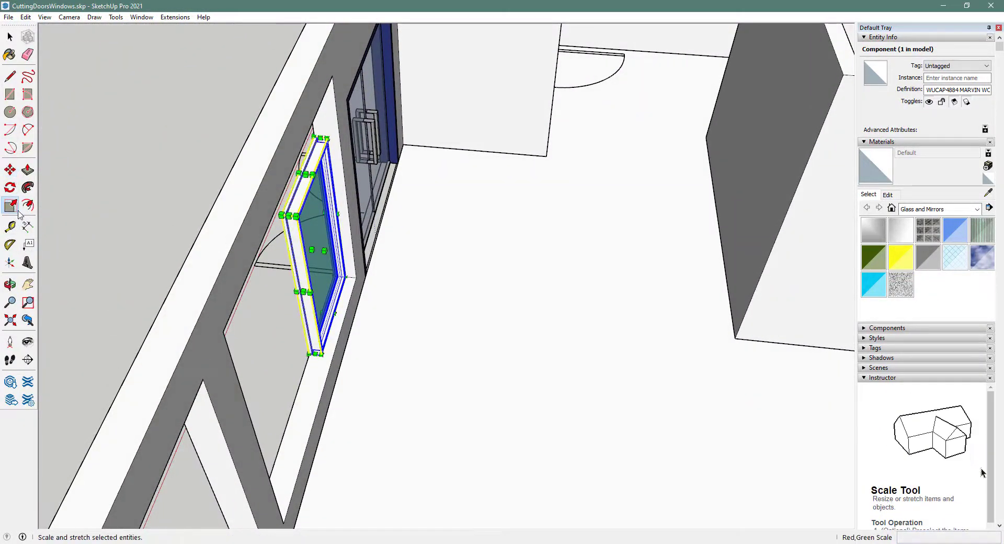
{"action": "scroll", "coordinate": [351, 327], "scroll_direction": "up", "scroll_amount": 5}
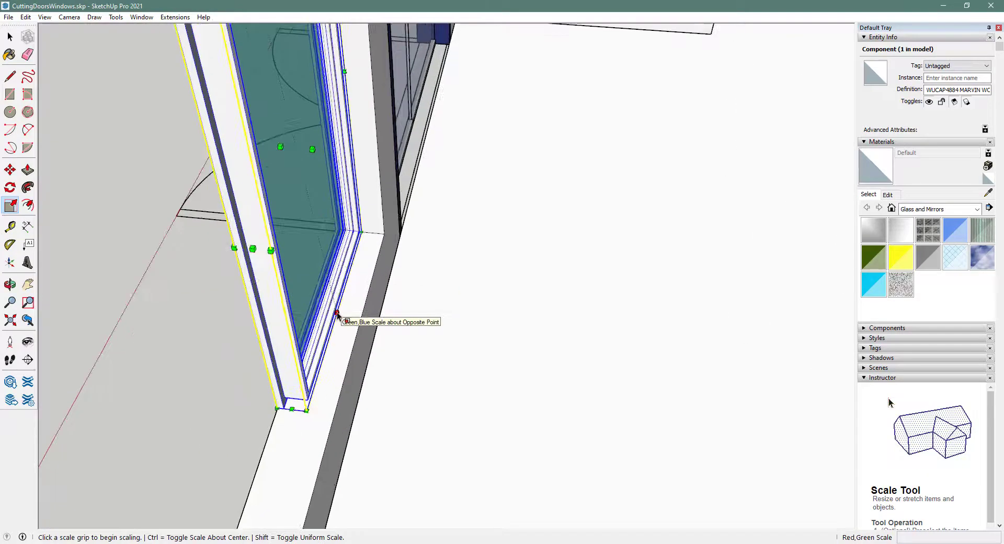
{"action": "left_click", "coordinate": [338, 313]}
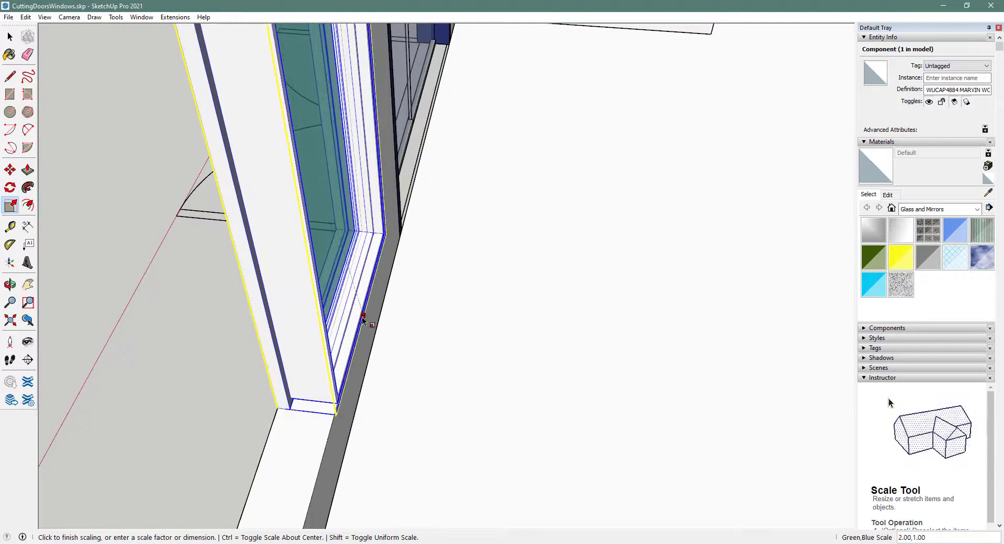
{"action": "left_click", "coordinate": [362, 317]}
Scale the window's width by about 2.50 across the opening and its height up to the opening's top edge.
{"action": "scroll", "coordinate": [331, 293], "scroll_direction": "down", "scroll_amount": 4}
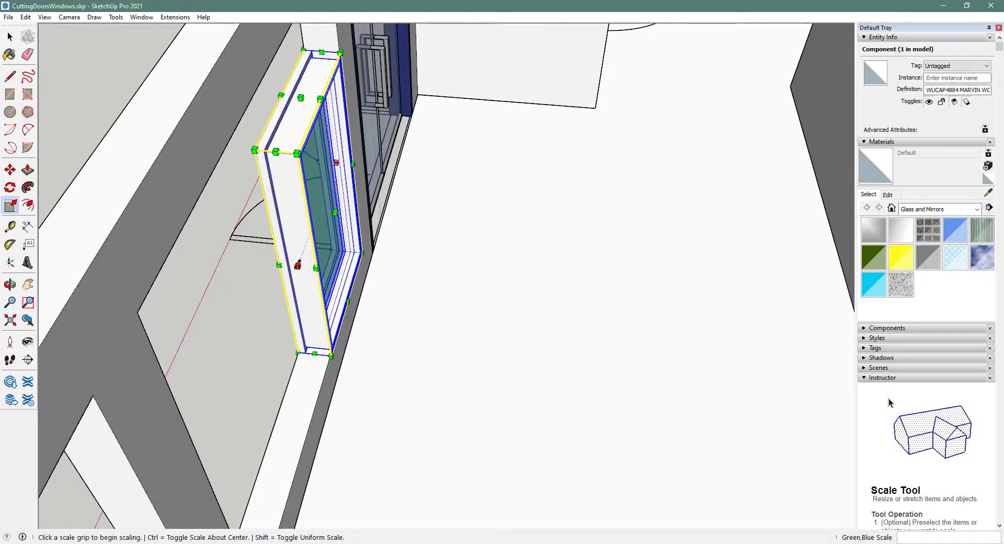
{"action": "left_click", "coordinate": [298, 265]}
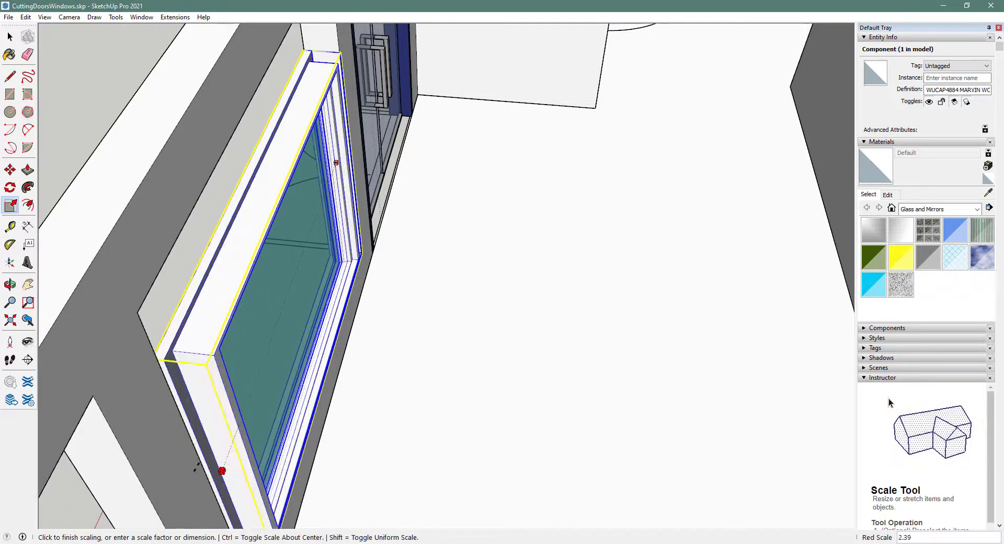
{"action": "left_click", "coordinate": [188, 484]}
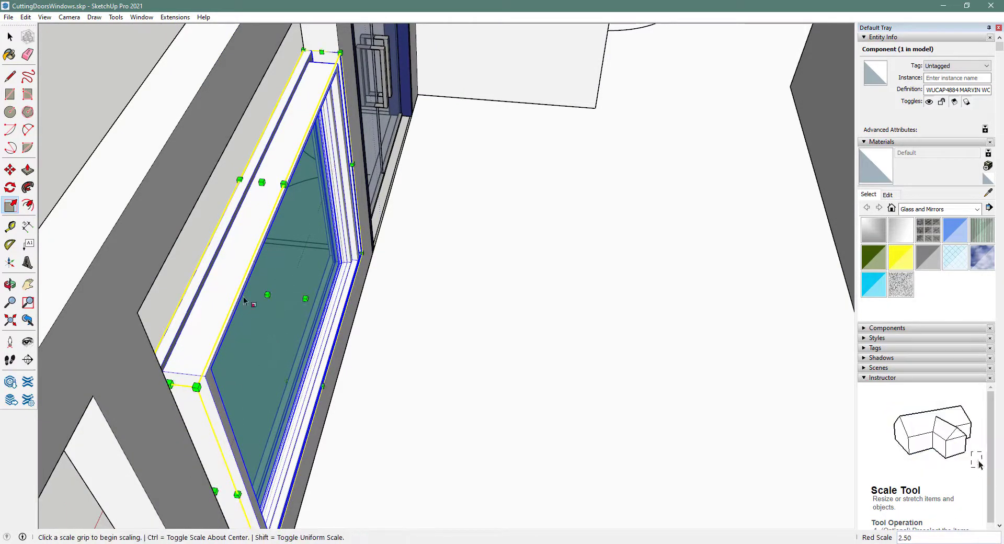
{"action": "left_click", "coordinate": [262, 181]}
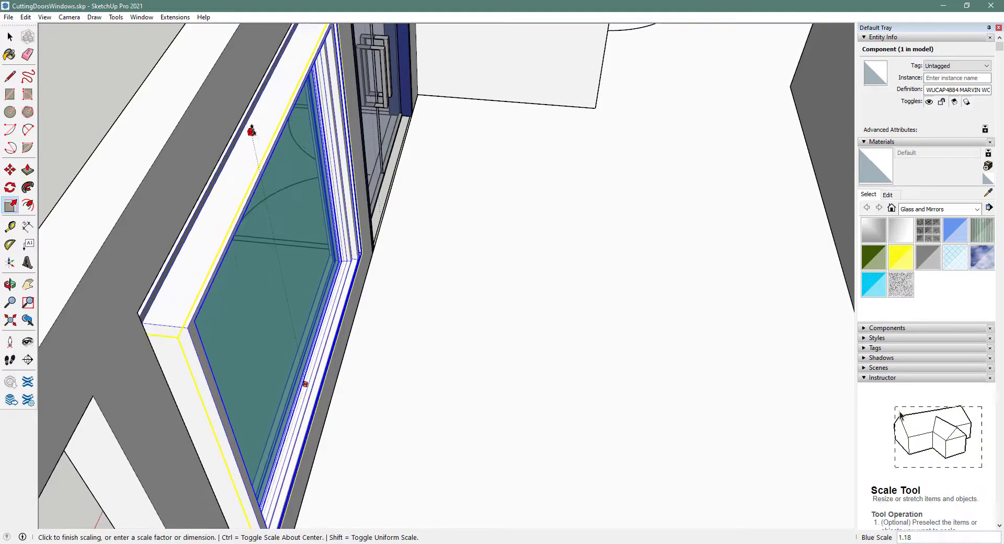
{"action": "left_click", "coordinate": [241, 116]}
Scale the window's width by about 1.06 from the outside so the frame covers the far edge of the opening.
{"action": "scroll", "coordinate": [261, 144], "scroll_direction": "down", "scroll_amount": 4}
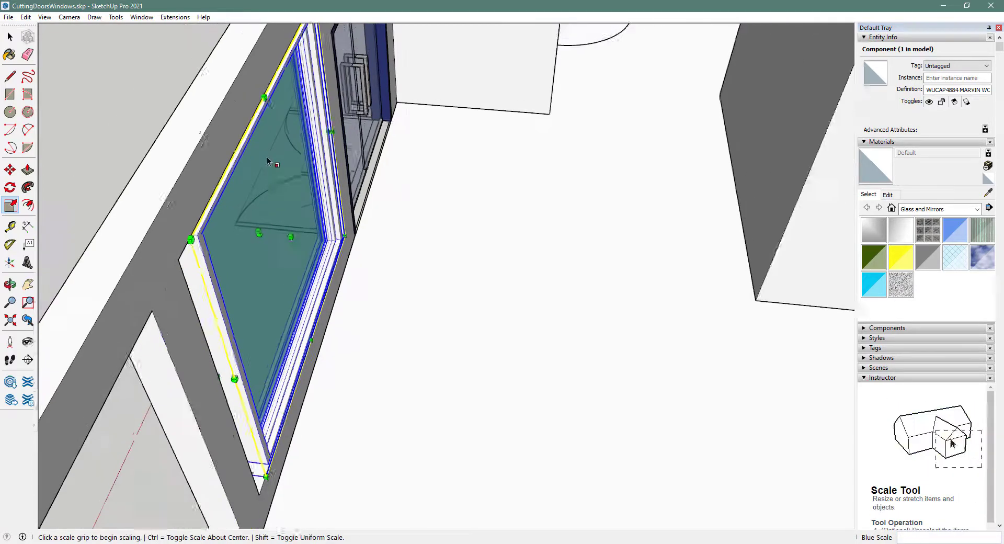
{"action": "middle_click_drag", "start_coordinate": [148, 262], "coordinate": [581, 204]}
{"action": "middle_click_drag", "start_coordinate": [607, 248], "coordinate": [570, 246]}
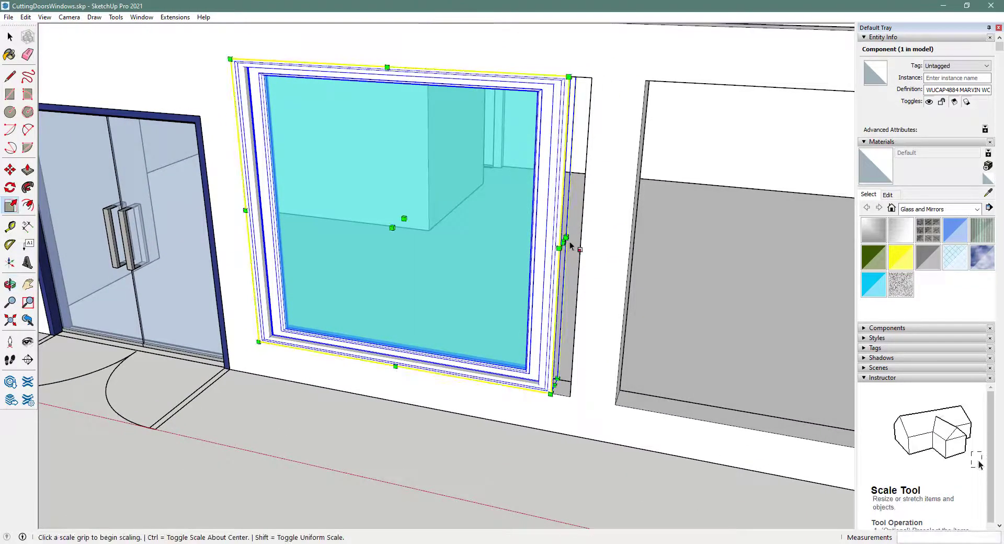
{"action": "left_click_drag", "start_coordinate": [563, 243], "coordinate": [583, 243]}
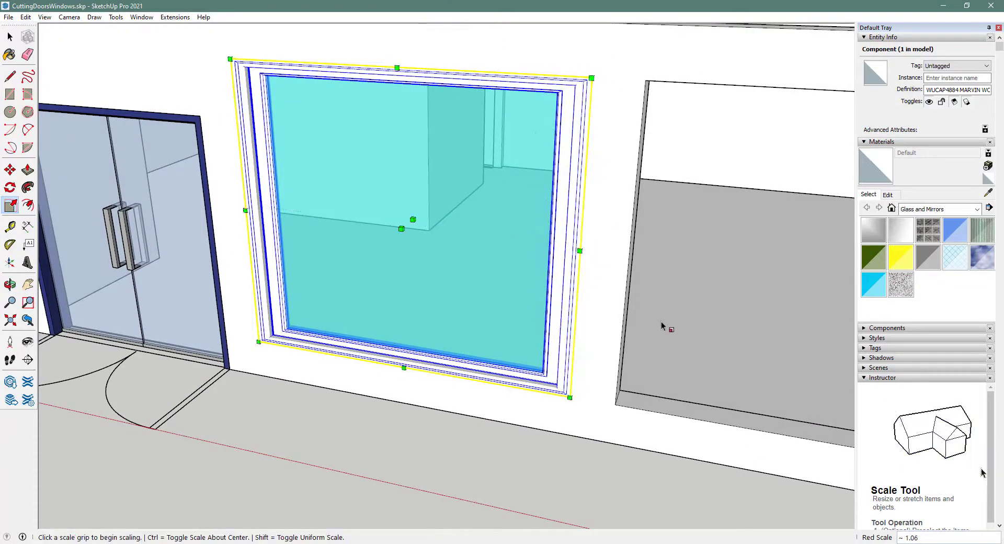
{"action": "middle_click_drag", "start_coordinate": [664, 327], "coordinate": [479, 212]}
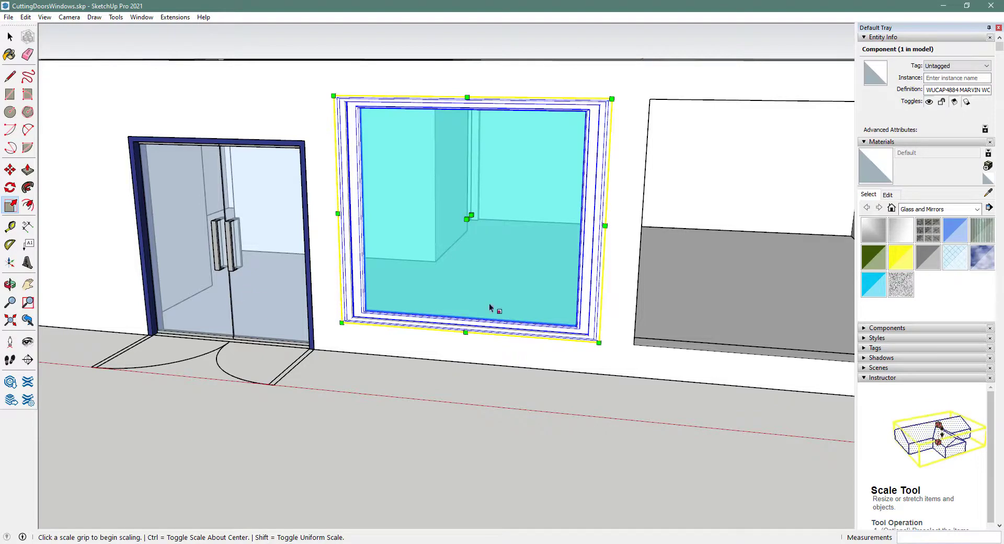
Copy the fitted window from its lower corner to the matching bottom corner of the second window opening.
{"action": "middle_click_drag", "start_coordinate": [421, 278], "coordinate": [204, 335]}
{"action": "left_click", "coordinate": [10, 36]}
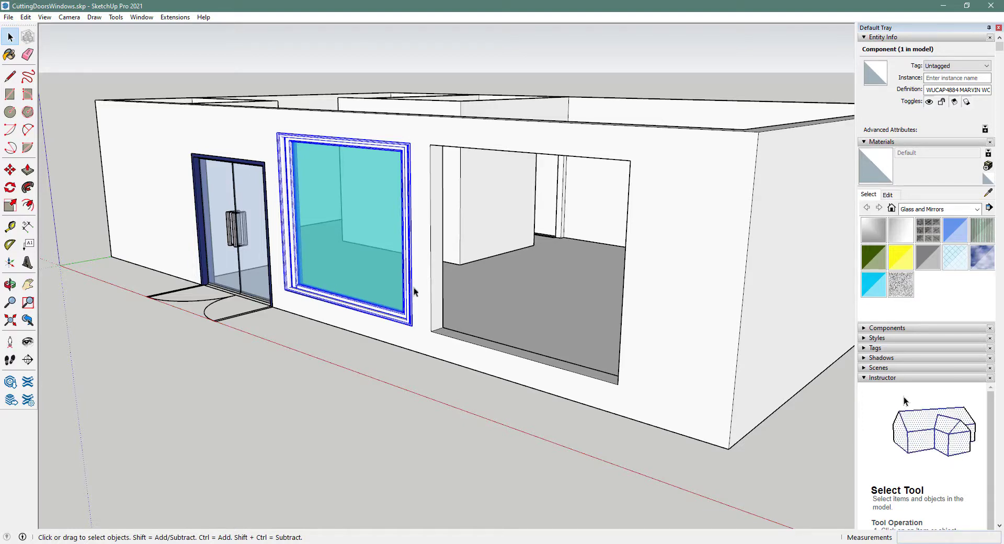
{"action": "left_click", "coordinate": [278, 404]}
{"action": "left_click", "coordinate": [330, 303]}
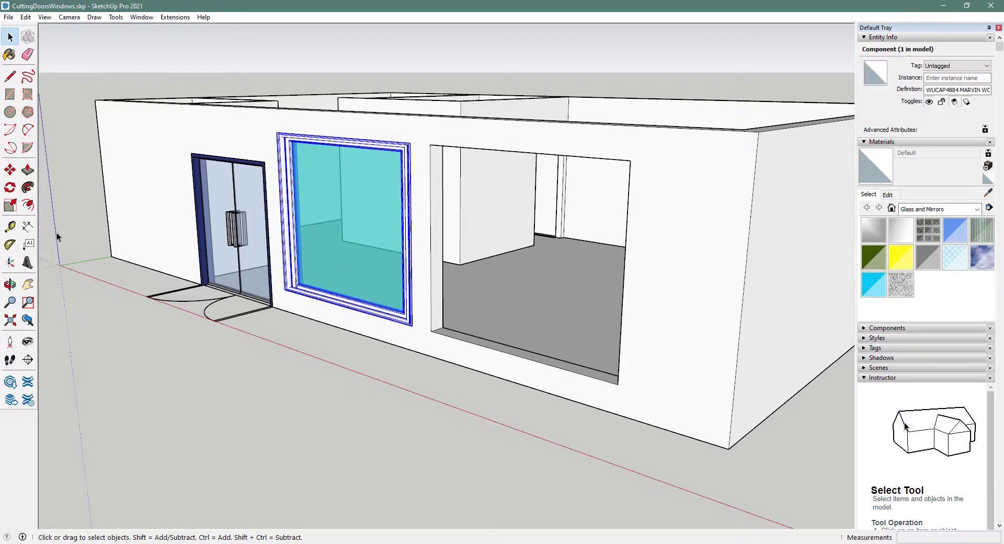
{"action": "left_click", "coordinate": [10, 169]}
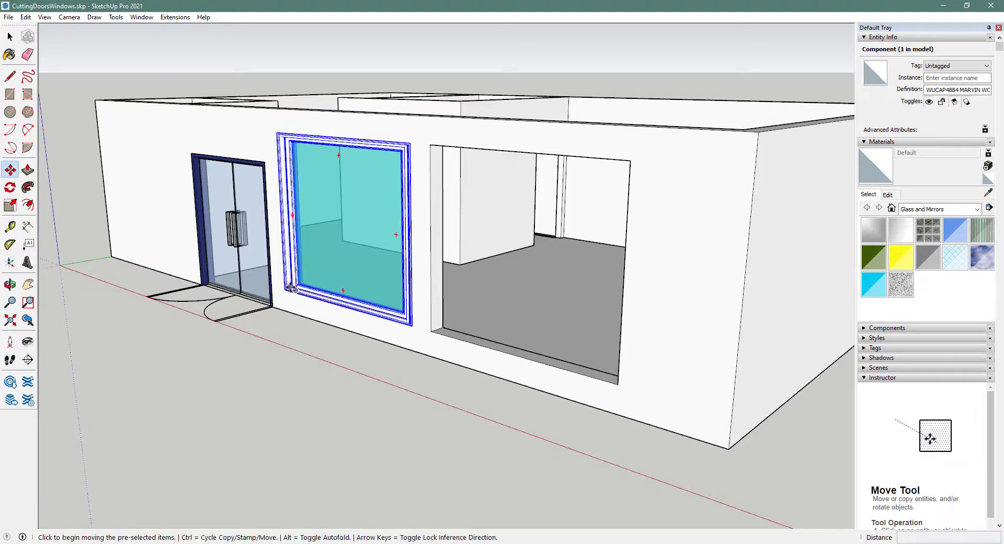
{"action": "left_click", "coordinate": [286, 289]}
{"action": "key", "text": "ctrl"}
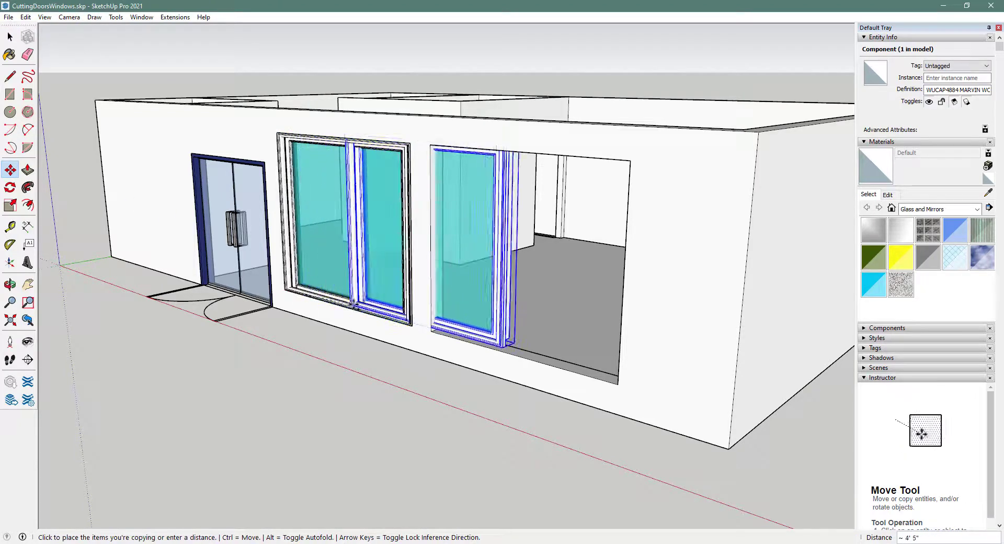
{"action": "left_click", "coordinate": [431, 330]}
Examine the fitted doors and both windows from inside and outside the building.
{"action": "middle_click_drag", "start_coordinate": [471, 403], "coordinate": [134, 481]}
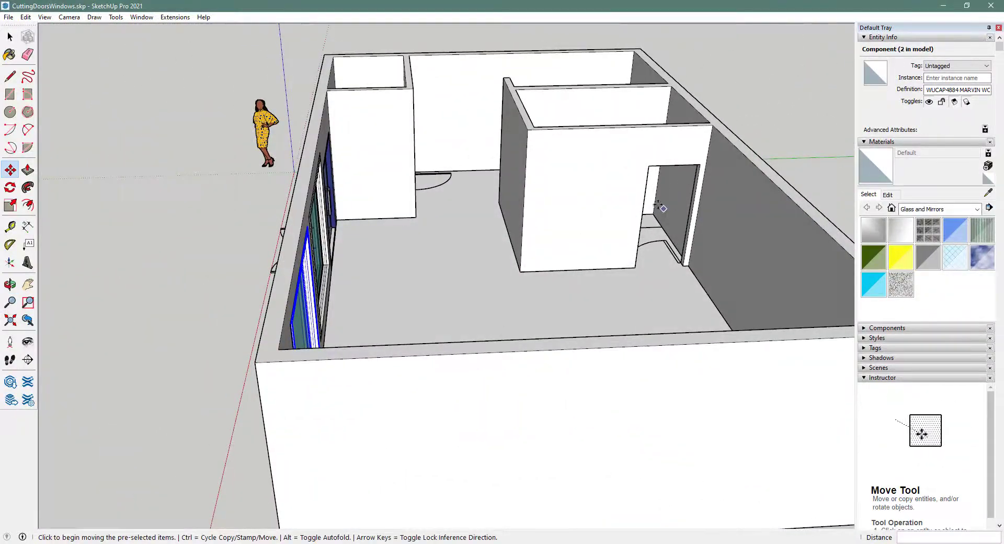
{"action": "middle_click_drag", "start_coordinate": [662, 207], "coordinate": [293, 355]}
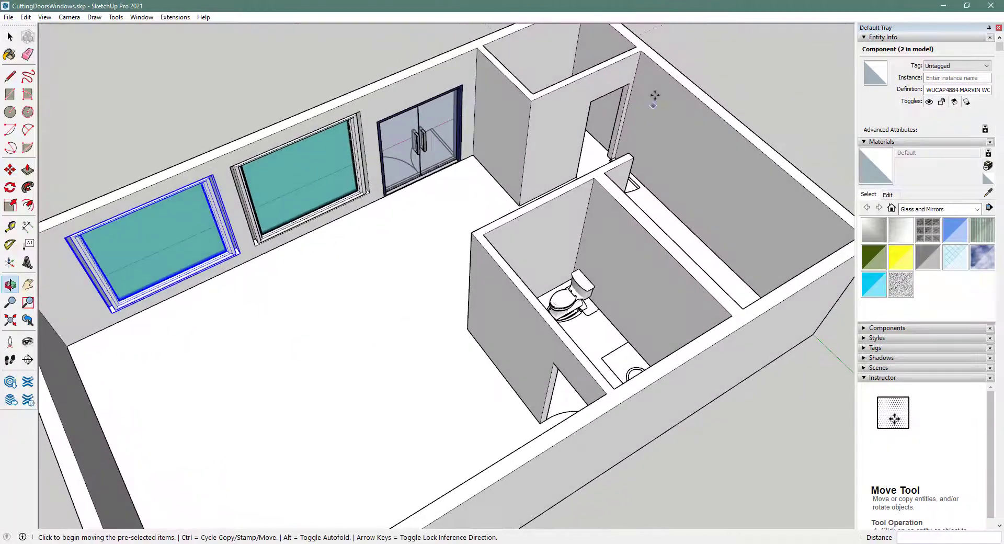
{"action": "middle_click_drag", "start_coordinate": [484, 367], "coordinate": [653, 339]}
{"action": "scroll", "coordinate": [635, 331], "scroll_direction": "down", "scroll_amount": 5}
{"action": "middle_click_drag", "start_coordinate": [590, 359], "coordinate": [776, 208]}
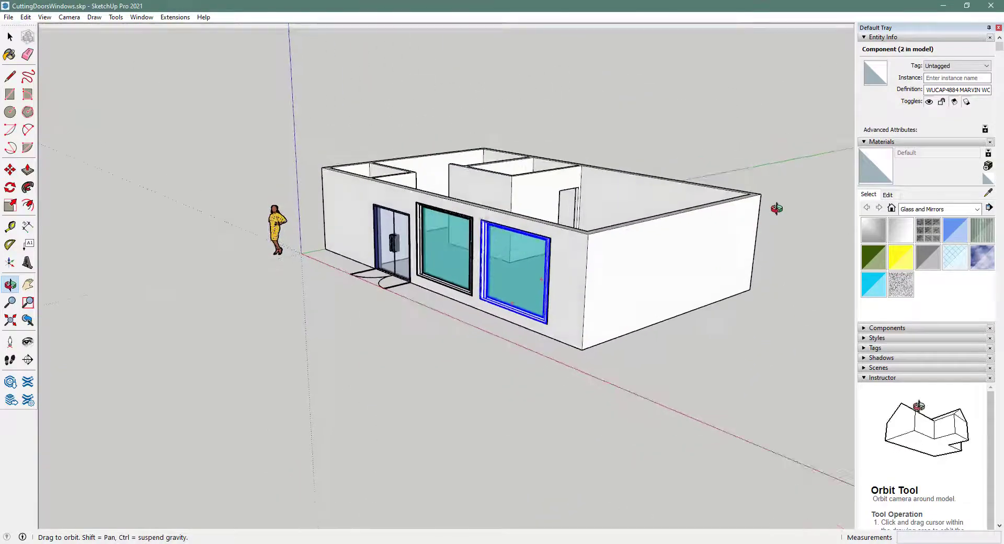
{"action": "scroll", "coordinate": [409, 244], "scroll_direction": "up", "scroll_amount": 3}
{"action": "scroll", "coordinate": [410, 244], "scroll_direction": "up", "scroll_amount": 3}
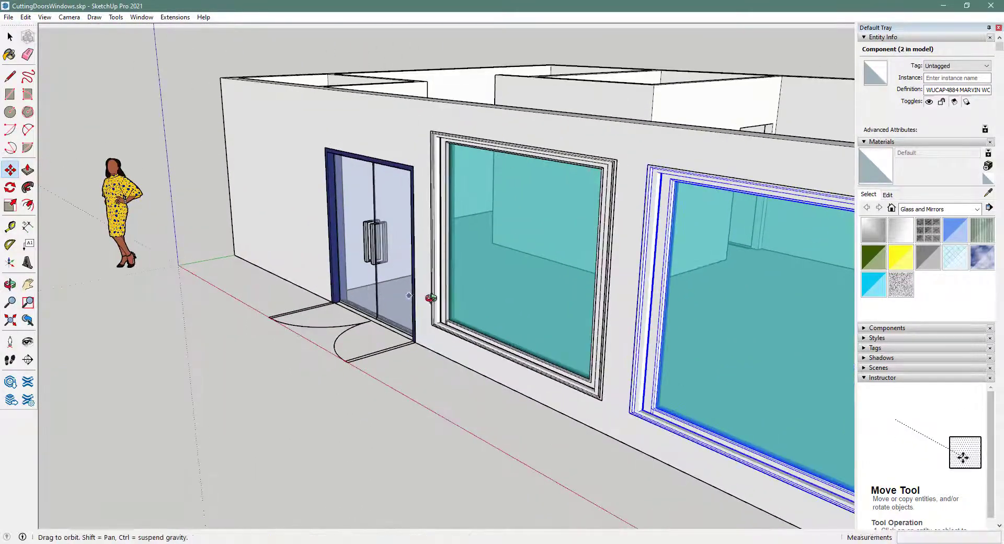
{"action": "middle_click_drag", "start_coordinate": [407, 296], "coordinate": [420, 262]}
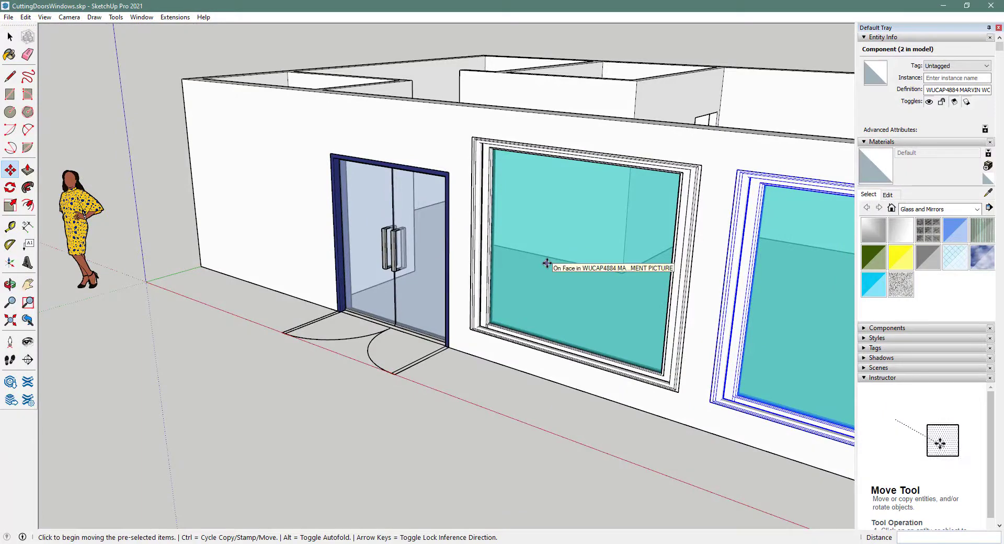